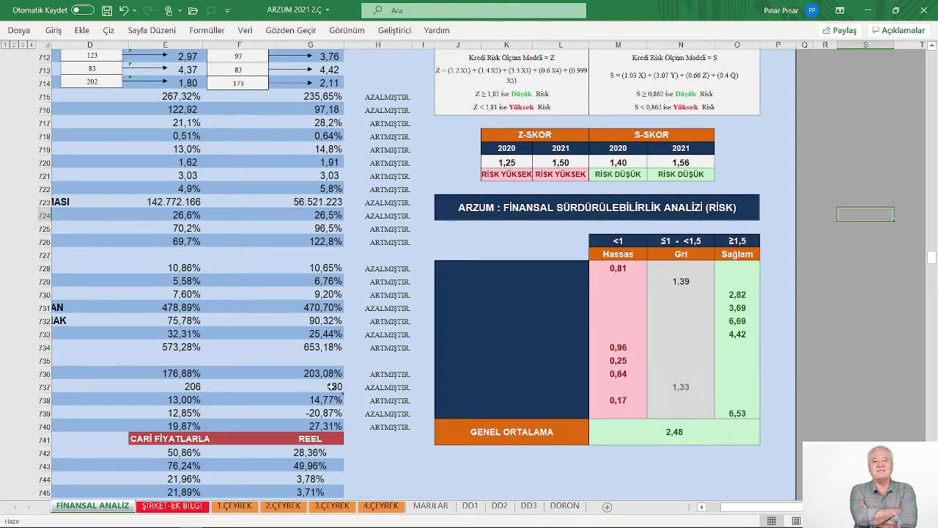
# - Look at the 1.ÇEYREK and 2.ÇEYREK financial report sheets, and return to the FİNANSAL ANALİZ sheet
pyautogui.click(234, 506)
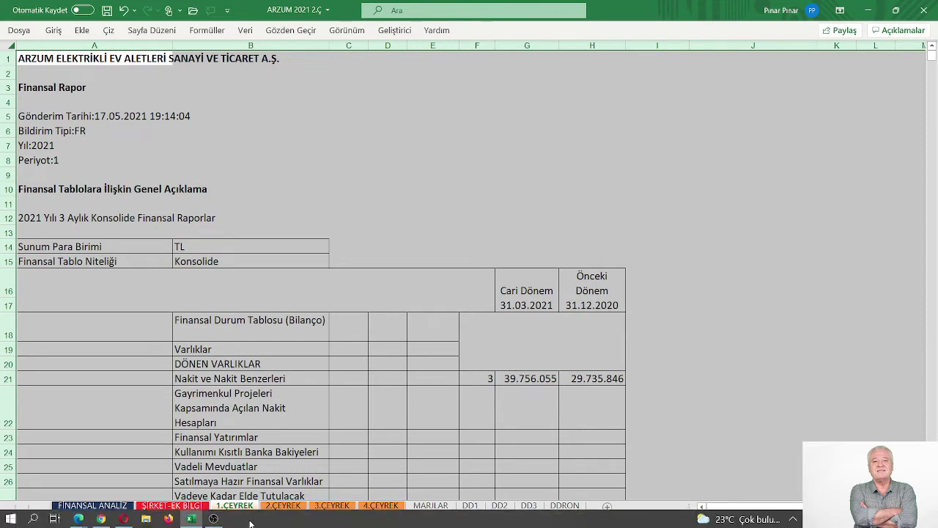
pyautogui.click(282, 506)
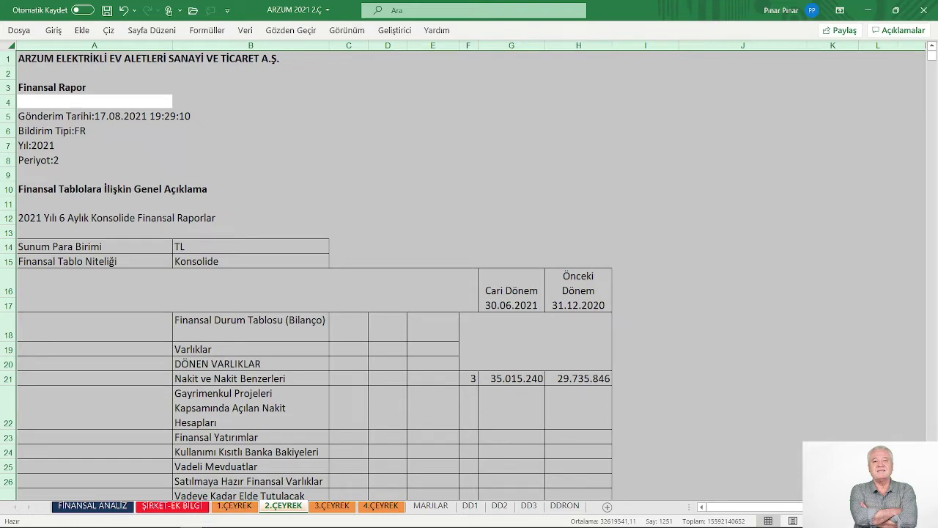
pyautogui.moveTo(128, 519)
pyautogui.click(122, 508)
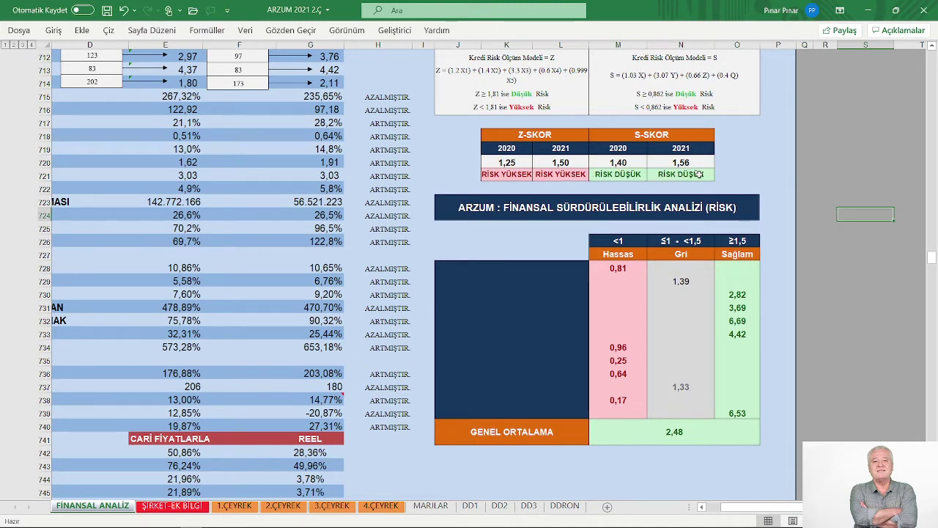
# - Examine the ARZUM : GÖSTERGELER ratio table, from the growth and efficiency ratios up to the liquidity ratios
pyautogui.click(703, 507)
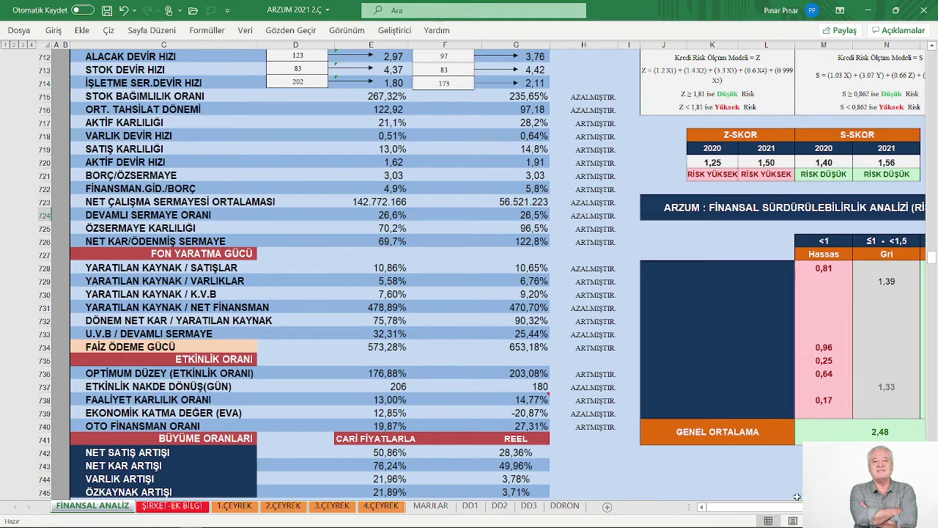
pyautogui.hscroll(3, 489, 266)
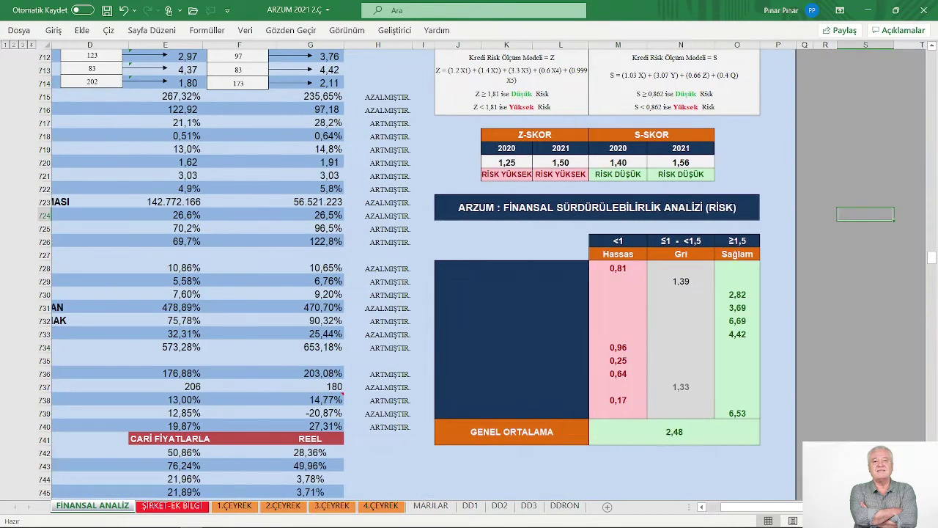
pyautogui.click(702, 507)
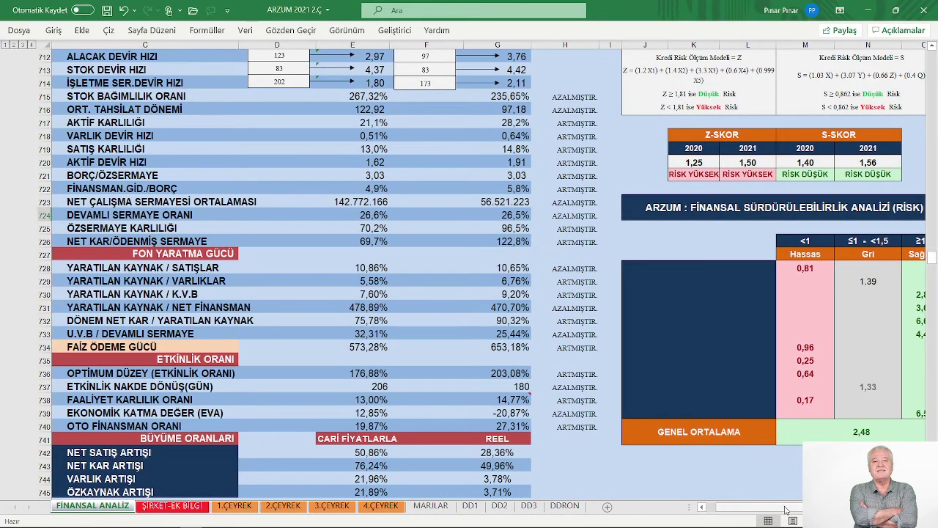
pyautogui.click(703, 507)
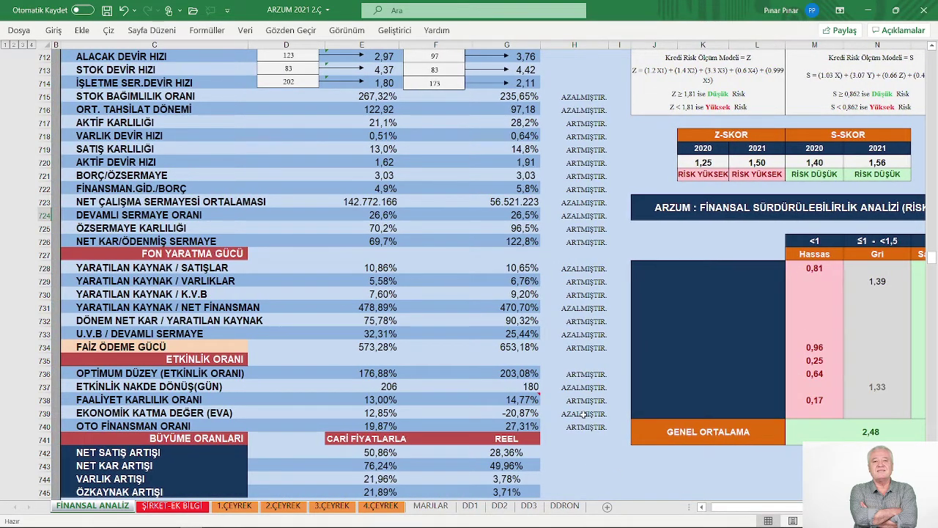
pyautogui.scroll(6, 602, 381)
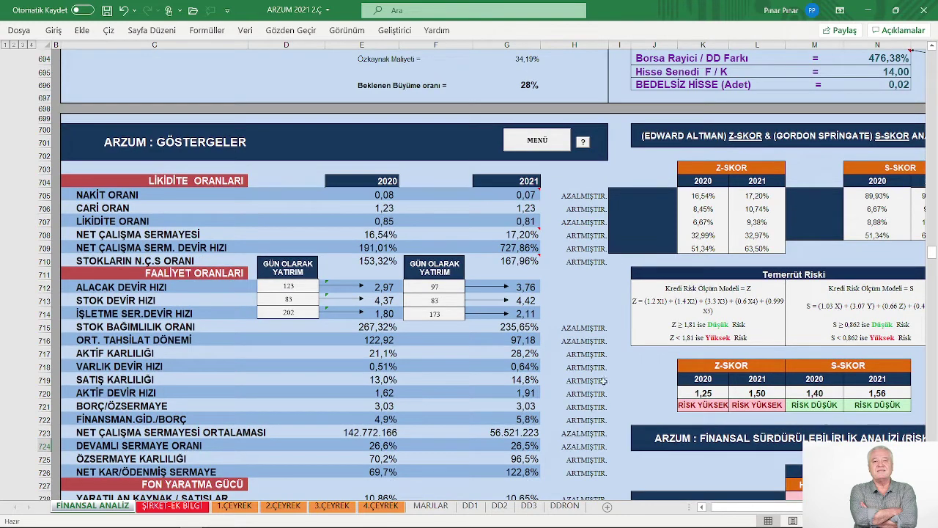
# - Return to the model's main menu and examine the ARZUM : VARLIKLAR chart and the cash and cash equivalents row
pyautogui.click(524, 149)
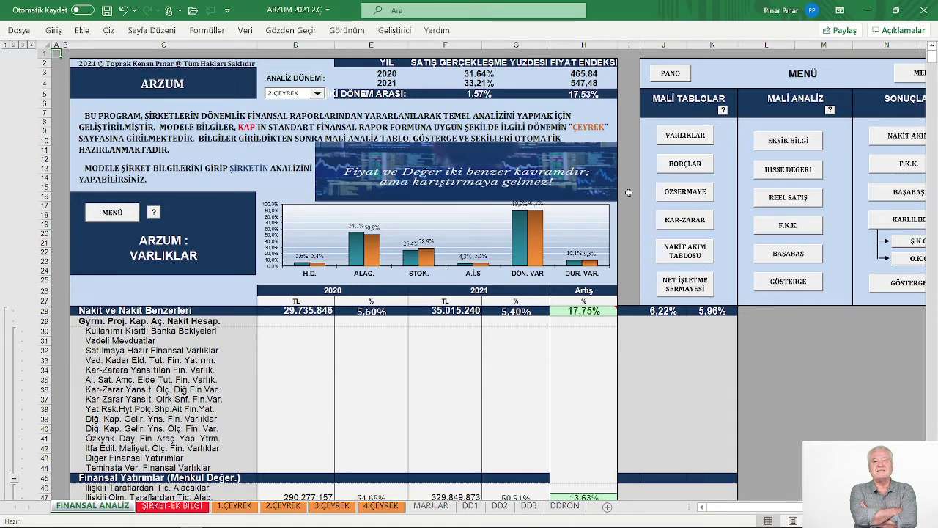
pyautogui.scroll(-1, 628, 192)
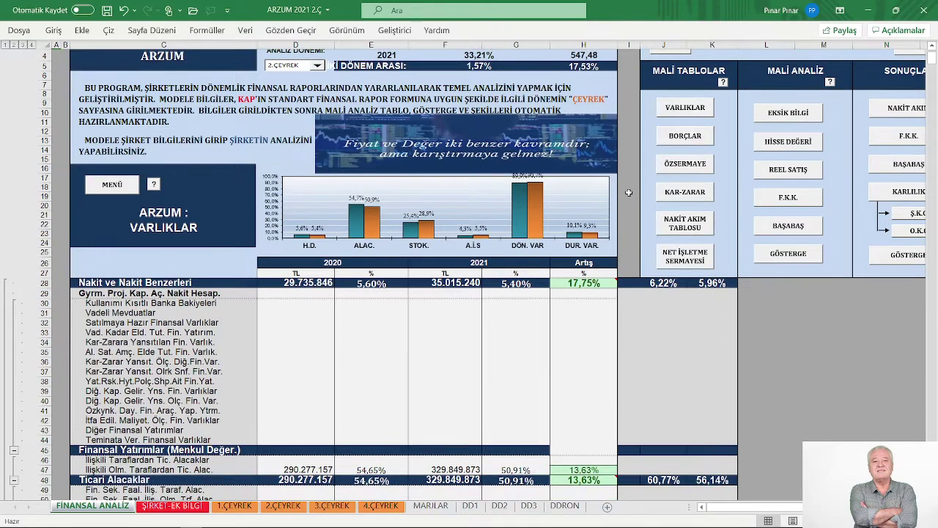
pyautogui.scroll(1, 628, 193)
pyautogui.scroll(-3, 629, 192)
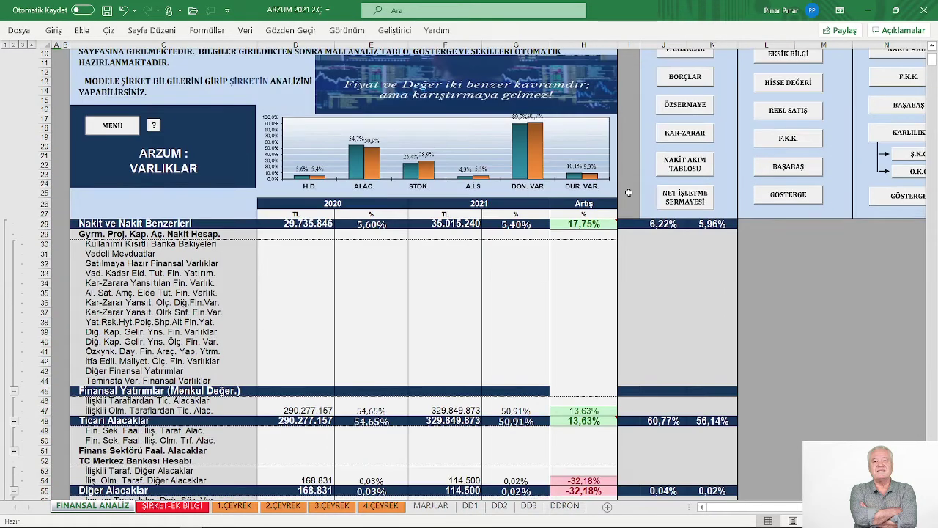
pyautogui.scroll(1, 628, 192)
pyautogui.scroll(-2, 629, 192)
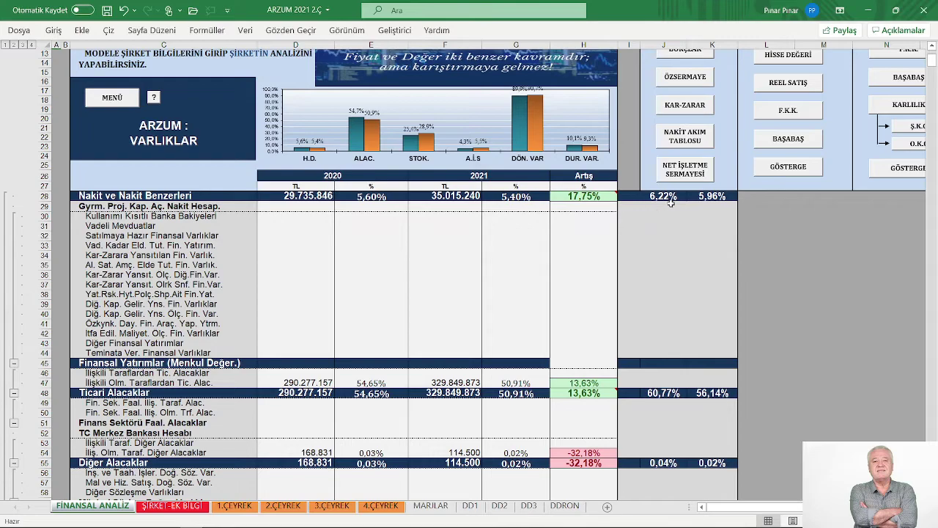
pyautogui.scroll(-1, 632, 213)
pyautogui.scroll(1, 625, 217)
pyautogui.scroll(-7, 625, 217)
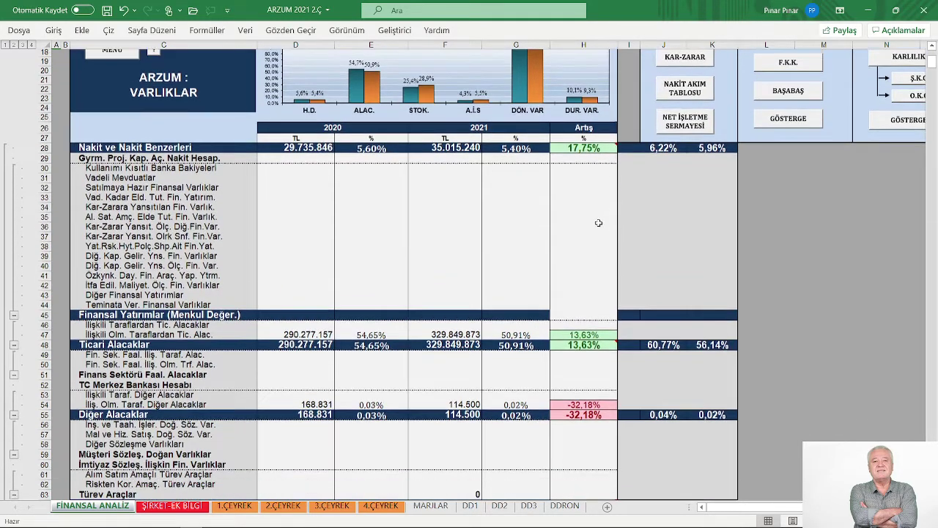
# - Review the current asset rows of the VARLIKLAR table, from Ticari Alacaklar through Stoklar to TOPLAM DÖNEN VARLIKLAR
pyautogui.scroll(-1, 480, 228)
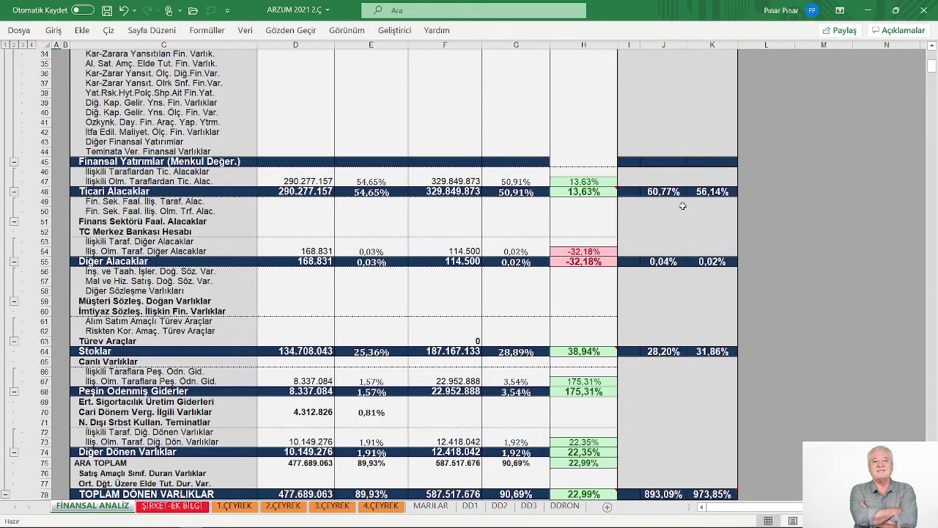
pyautogui.scroll(-2, 682, 206)
pyautogui.scroll(-4, 606, 222)
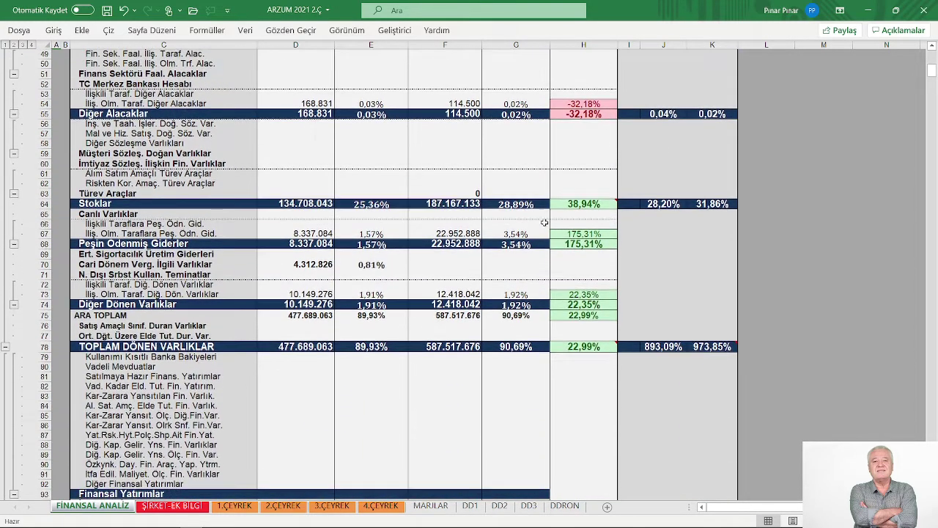
pyautogui.scroll(-1, 478, 213)
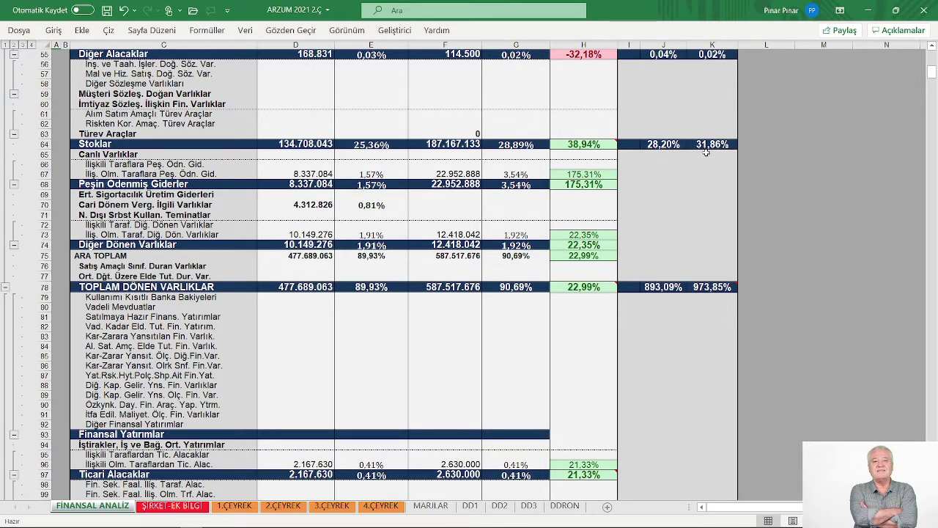
pyautogui.scroll(-3, 706, 152)
pyautogui.scroll(-1, 535, 167)
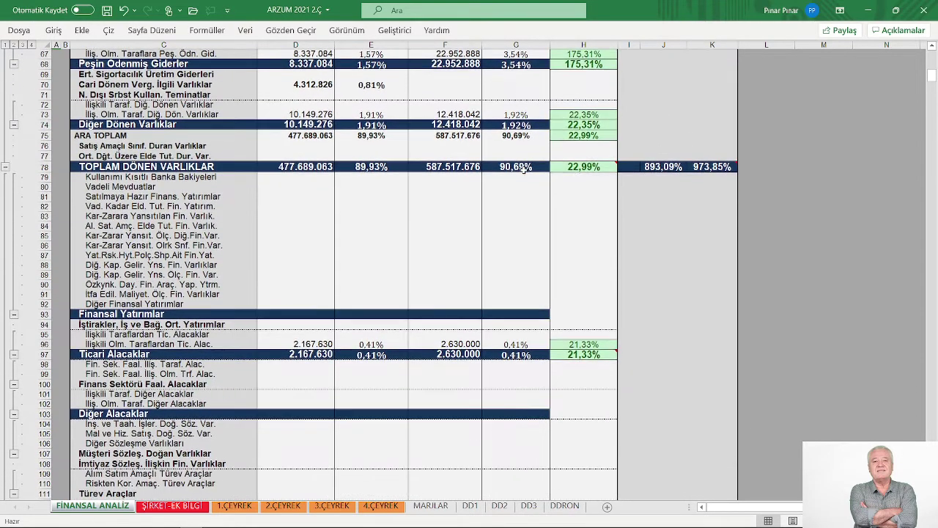
pyautogui.scroll(-1, 517, 168)
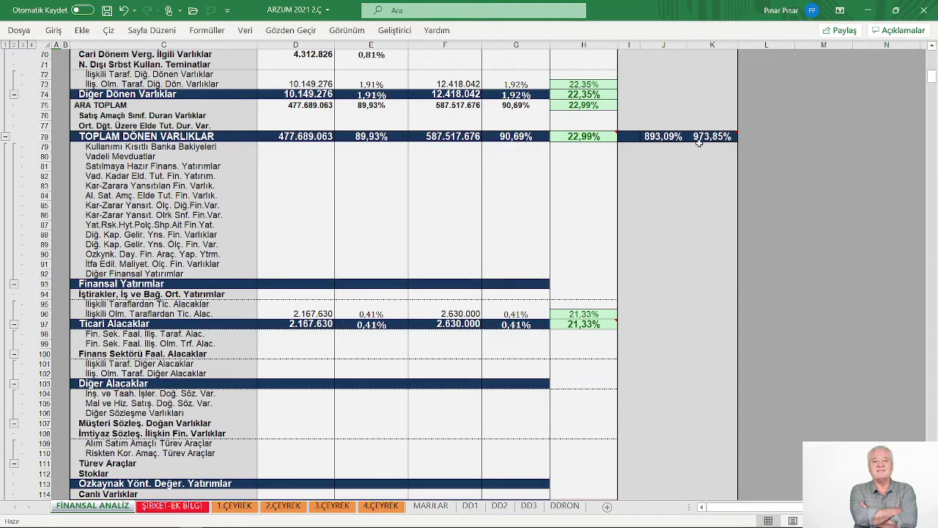
# - Review the non-current asset rows of the VARLIKLAR table down to TOPLAM AKTİFLER and the economic asset change
pyautogui.scroll(-4, 694, 148)
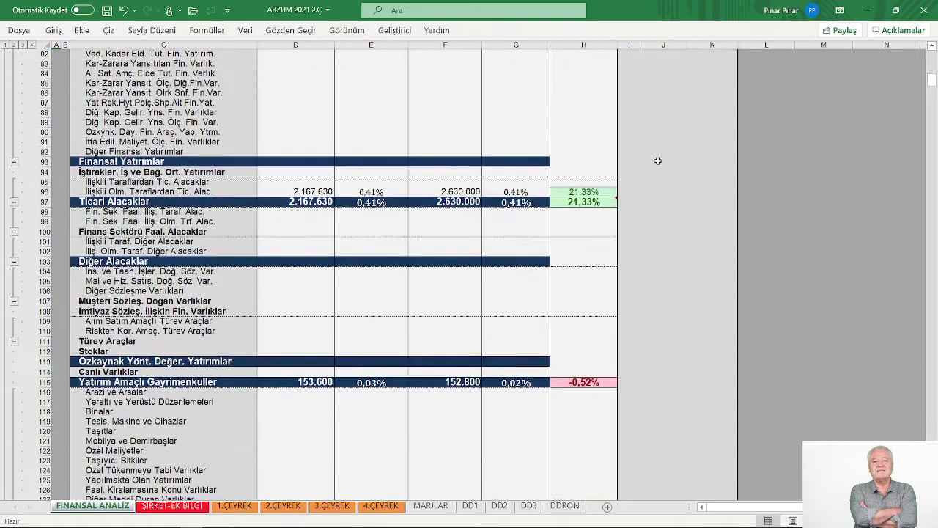
pyautogui.scroll(-9, 530, 217)
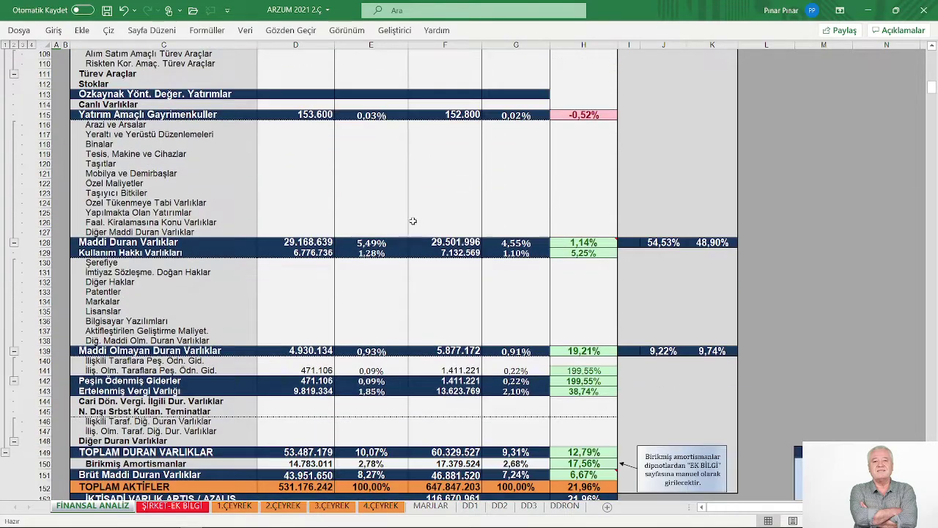
pyautogui.scroll(-8, 413, 221)
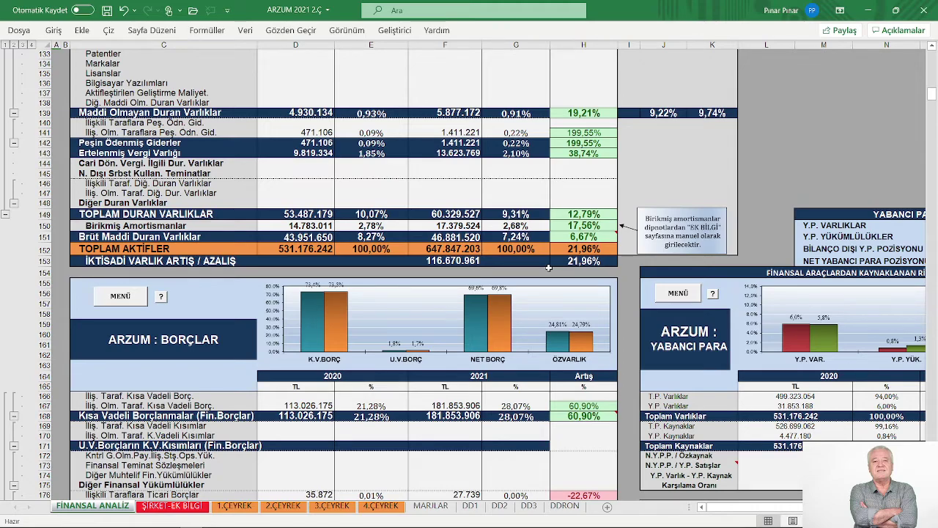
# - Examine the ARZUM : BORÇLAR chart and the short-term borrowing and trade payable rows beneath it
pyautogui.scroll(-6, 548, 268)
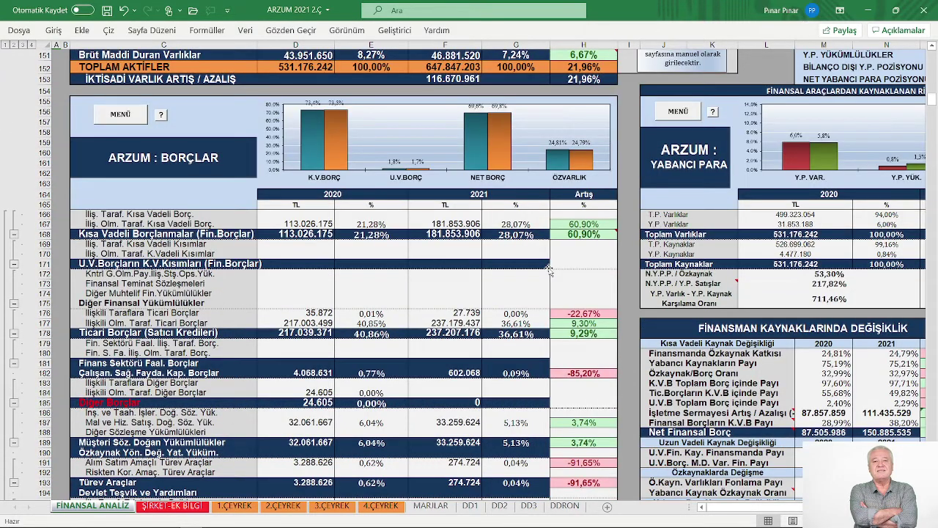
pyautogui.scroll(-1, 549, 267)
pyautogui.scroll(1, 549, 268)
# - Examine the ARZUM : YABANCI PARA chart and foreign currency position tables beside the debts table
pyautogui.hscroll(5, 488, 271)
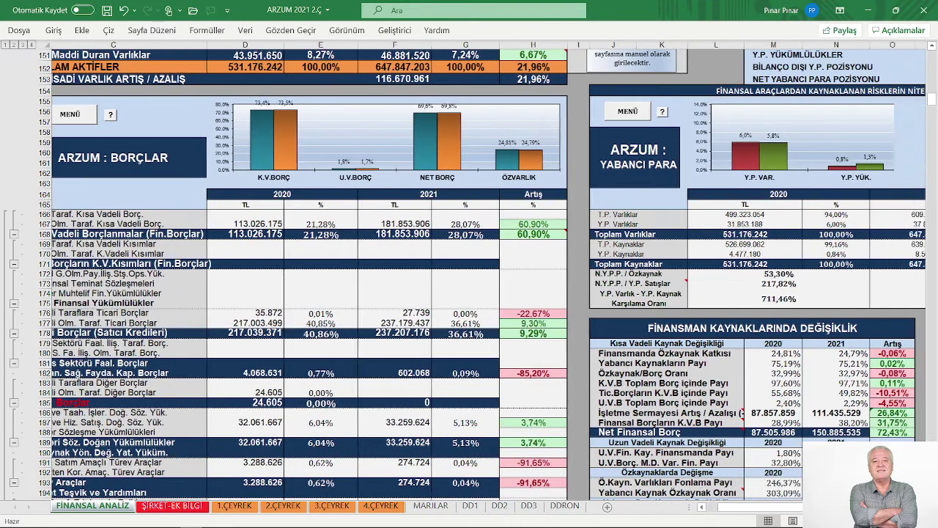
pyautogui.hscroll(3, 469, 271)
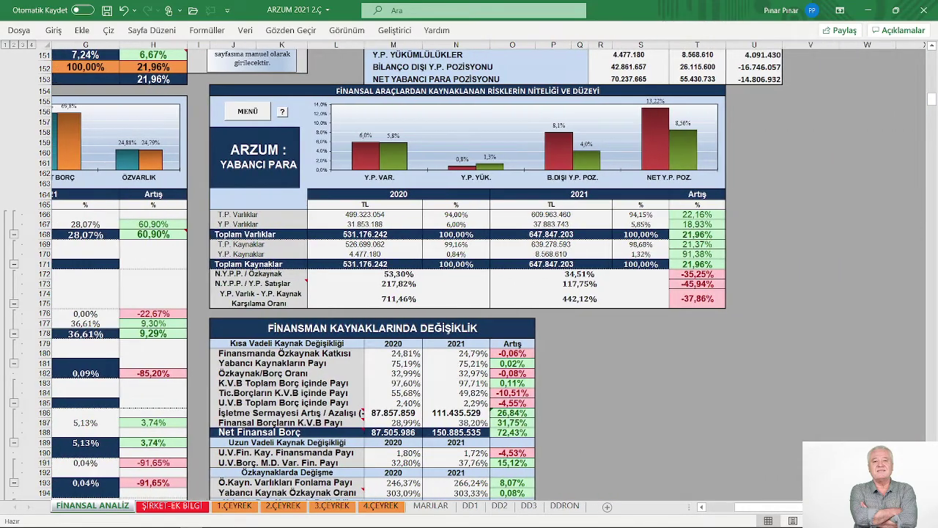
pyautogui.scroll(1, 469, 271)
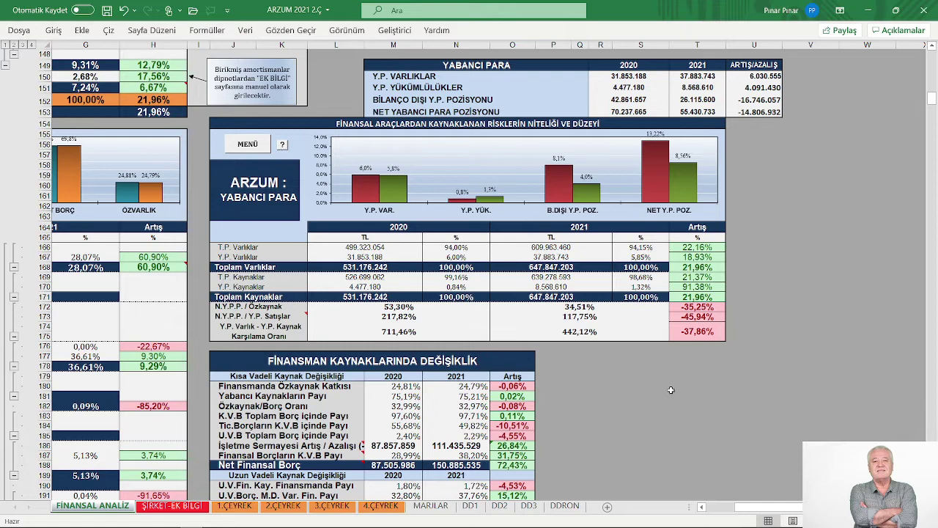
pyautogui.scroll(-1, 671, 390)
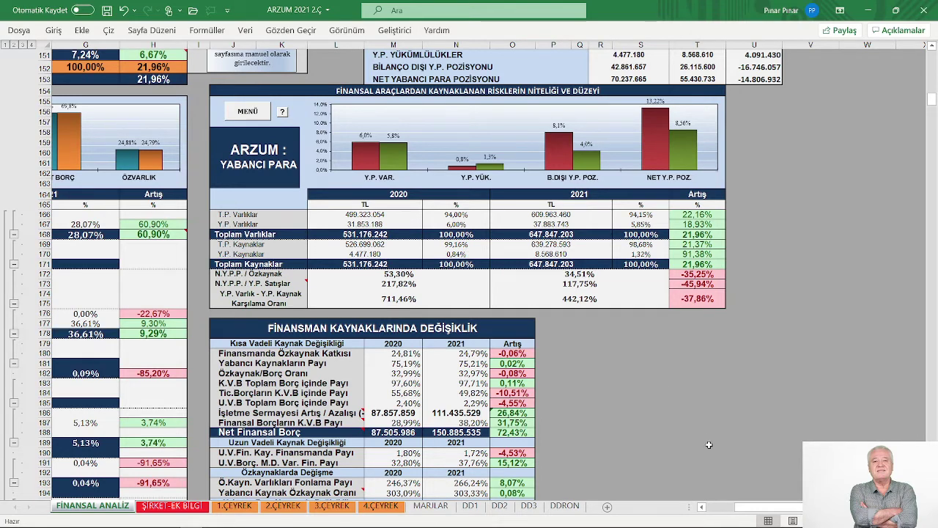
# - Read through the FİNANSMAN KAYNAKLARINDA DEĞİŞİKLİK table, from the short-term sources to the foreign currency structure rows
pyautogui.click(702, 507)
pyautogui.scroll(-3, 674, 444)
pyautogui.scroll(-4, 671, 407)
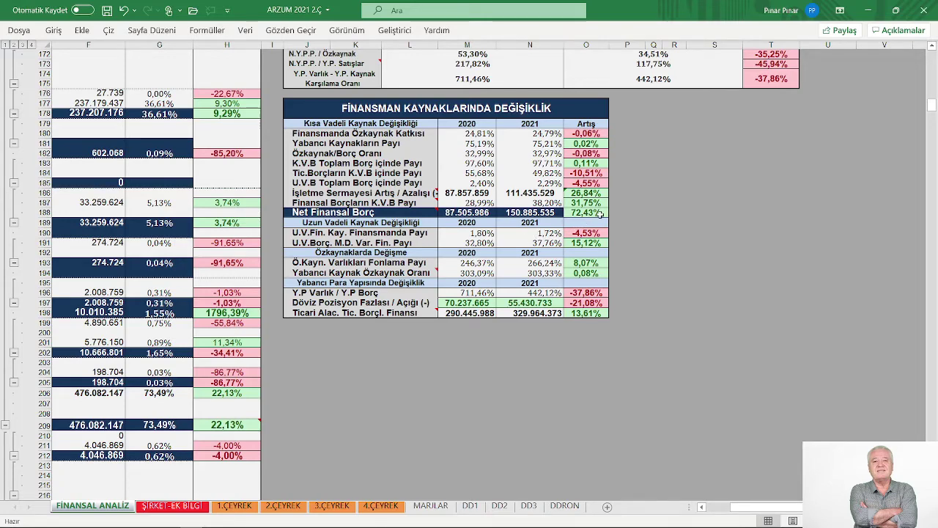
pyautogui.scroll(-1, 600, 214)
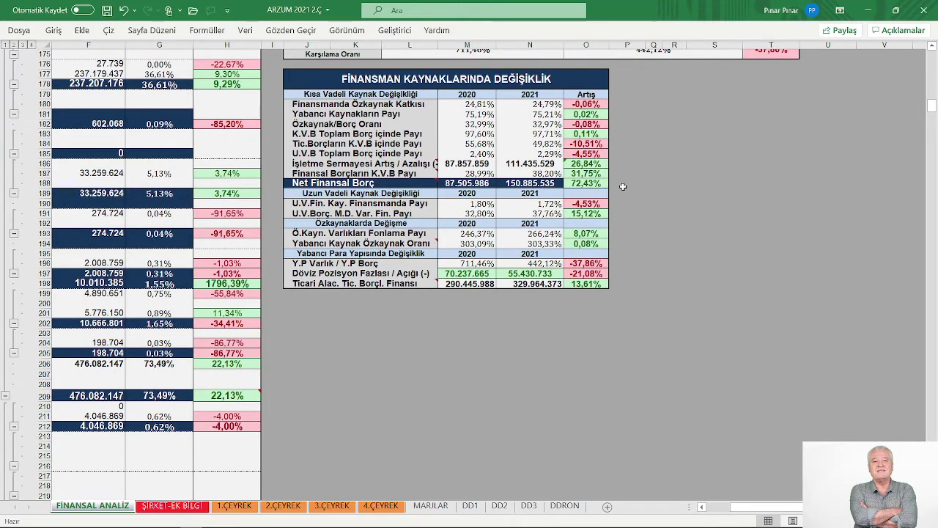
pyautogui.scroll(-1, 620, 187)
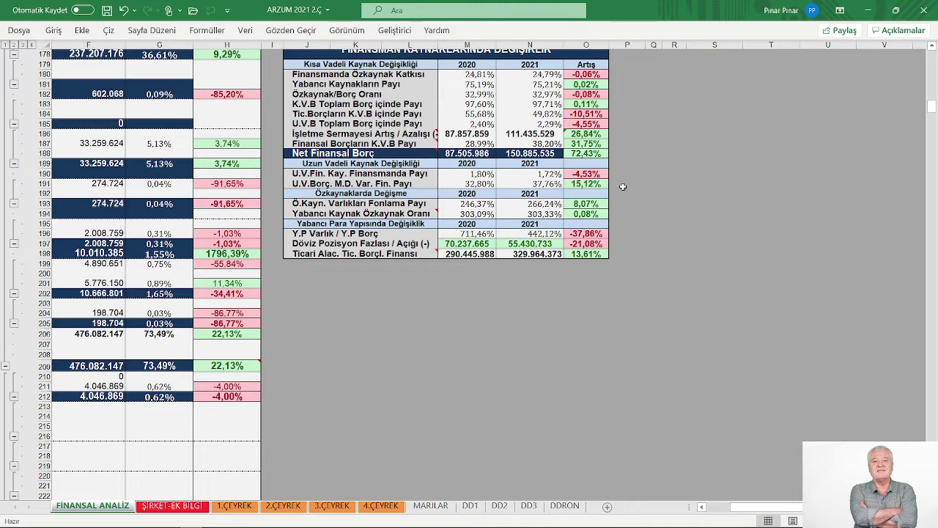
pyautogui.scroll(-1, 622, 187)
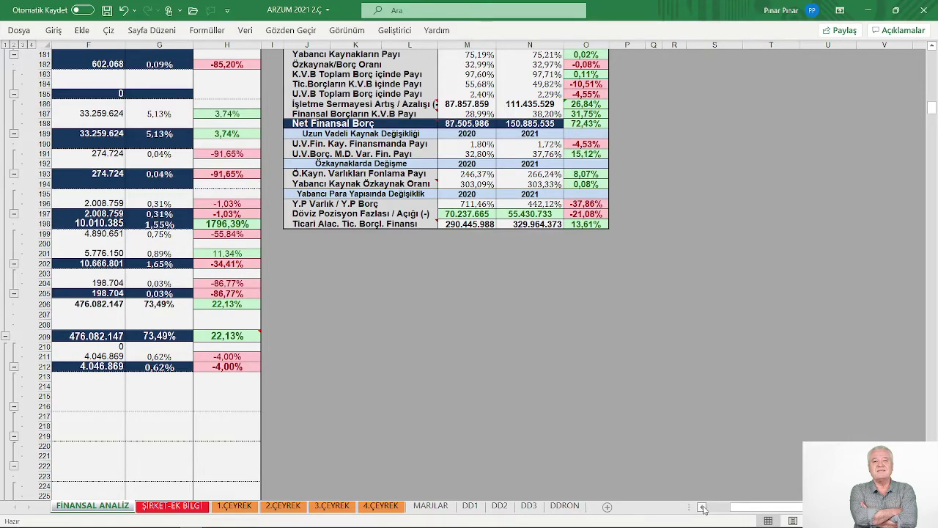
# - Return to the BORÇLAR table and compare its short-term debts, long-term debts and TOPLAM PASİFLER rows
pyautogui.hscroll(-5, 701, 507)
pyautogui.scroll(-14, 294, 257)
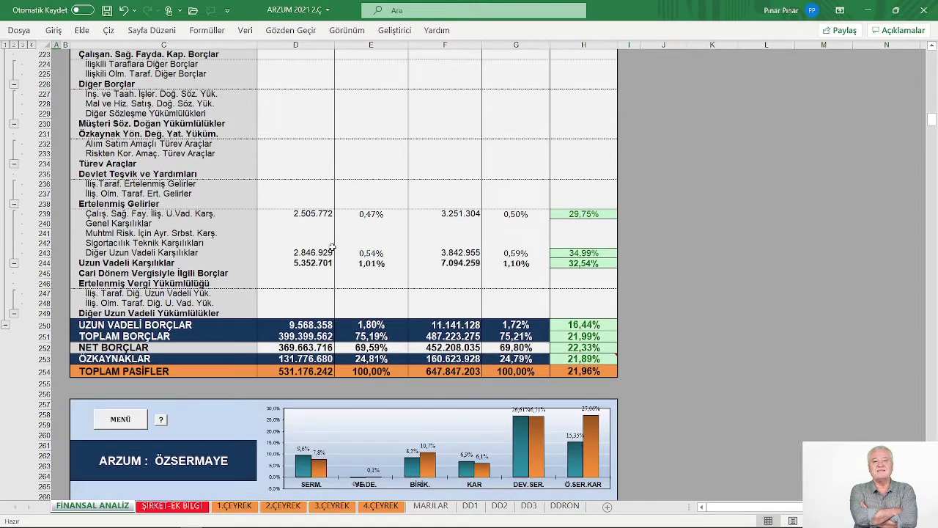
pyautogui.scroll(-3, 332, 248)
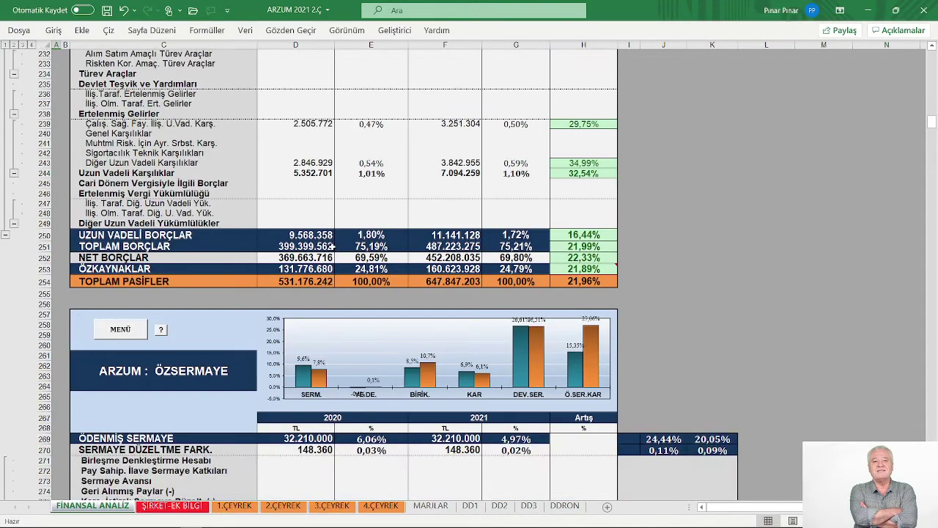
pyautogui.scroll(12, 332, 246)
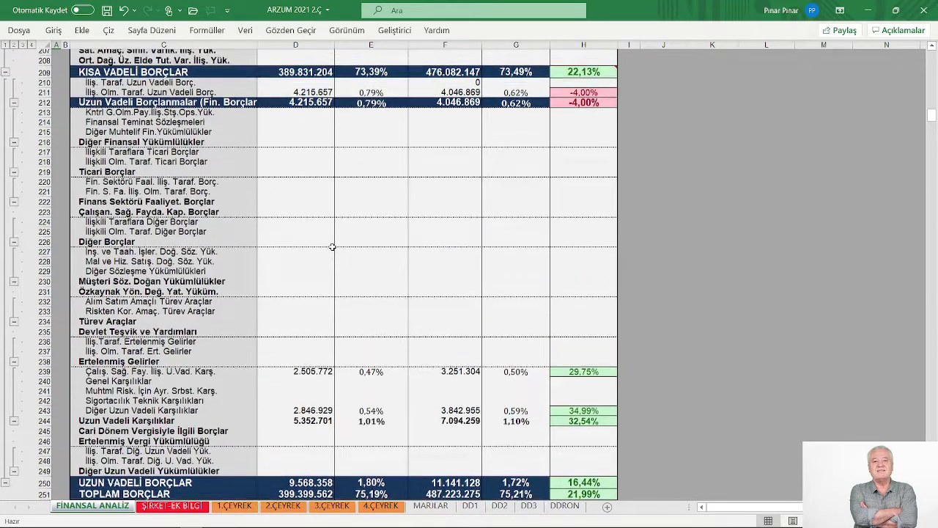
pyautogui.scroll(-8, 332, 247)
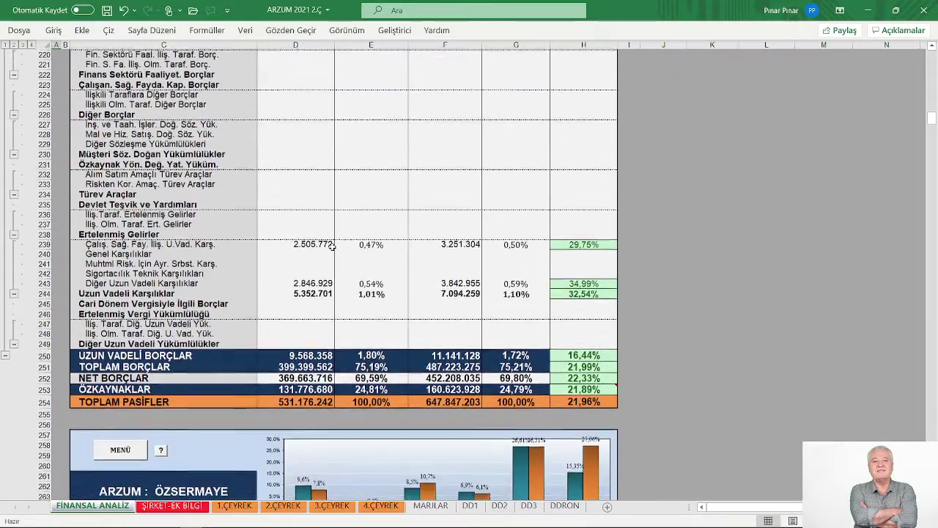
pyautogui.scroll(1, 332, 246)
pyautogui.scroll(11, 332, 247)
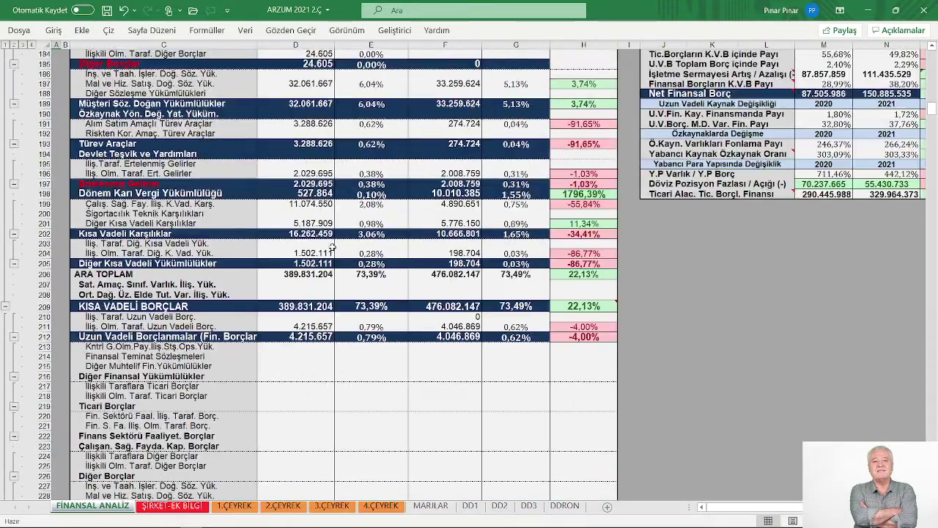
# - Read past the long-term debt rows to the ARZUM : ÖZSERMAYE section and examine its chart and paid-in capital rows
pyautogui.scroll(-7, 376, 257)
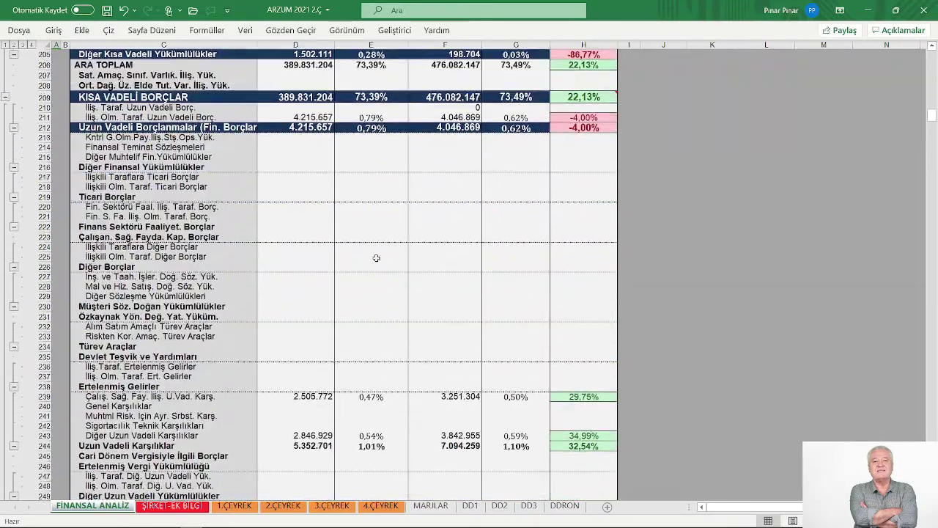
pyautogui.scroll(-11, 376, 258)
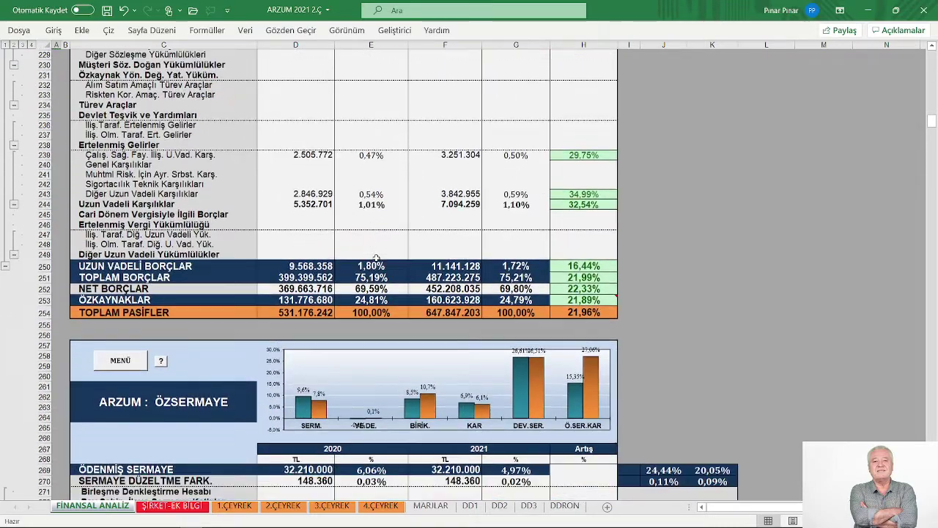
pyautogui.scroll(-6, 376, 260)
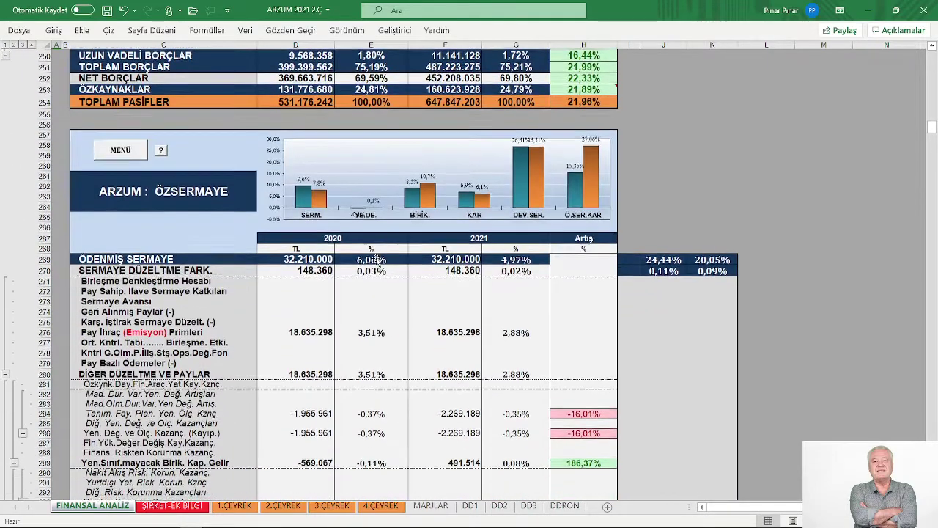
pyautogui.scroll(-1, 375, 261)
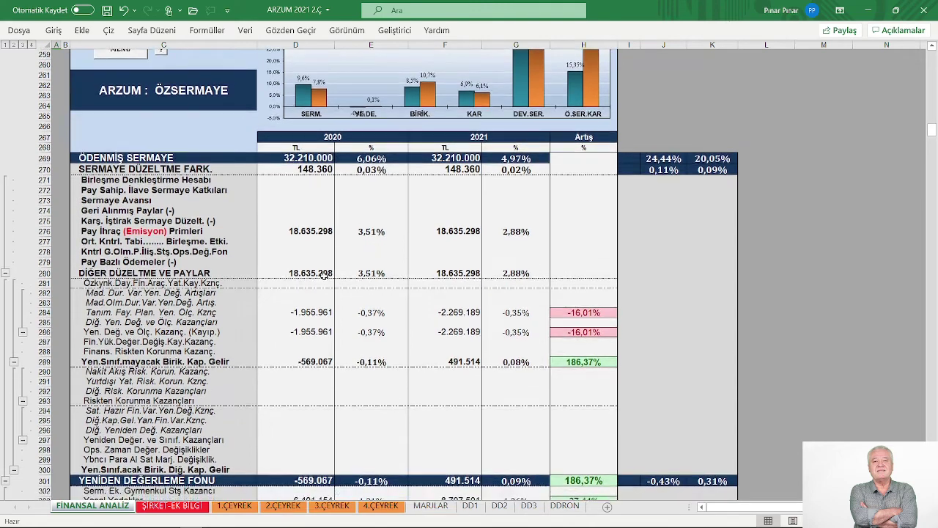
pyautogui.scroll(1, 350, 262)
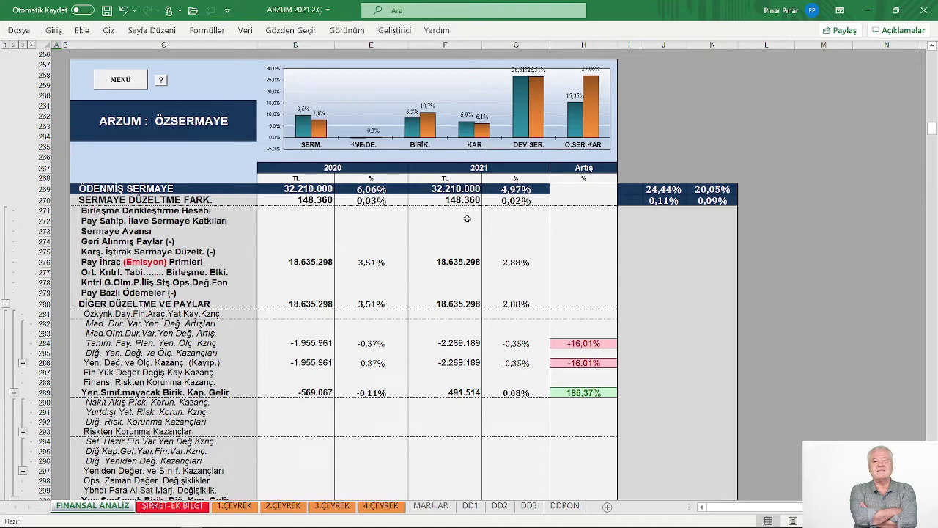
pyautogui.scroll(1, 467, 218)
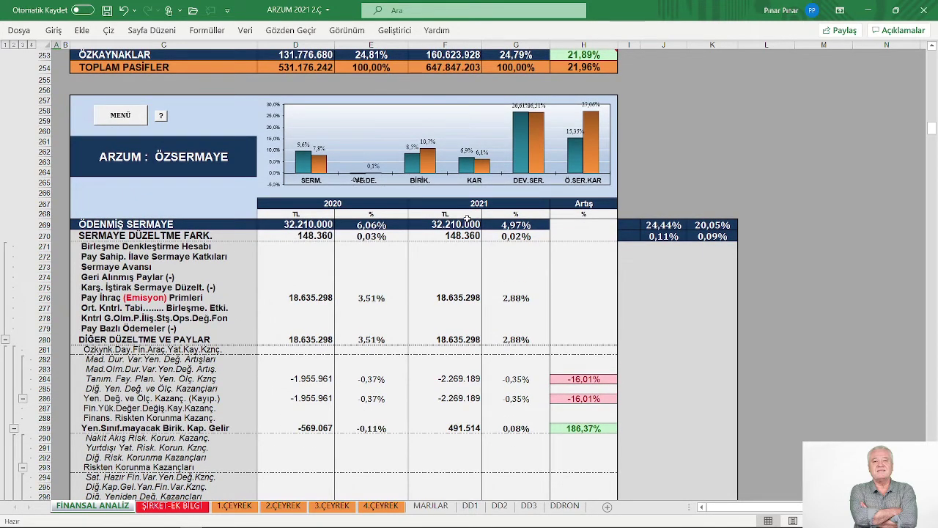
pyautogui.scroll(-1, 467, 218)
pyautogui.scroll(1, 447, 226)
# - Review the equity rows from YENİDEN DEĞERLEME FONU to TOPLAM ÖZKAYNAKLAR and the BİLANÇO DENGESİ check
pyautogui.scroll(-8, 428, 259)
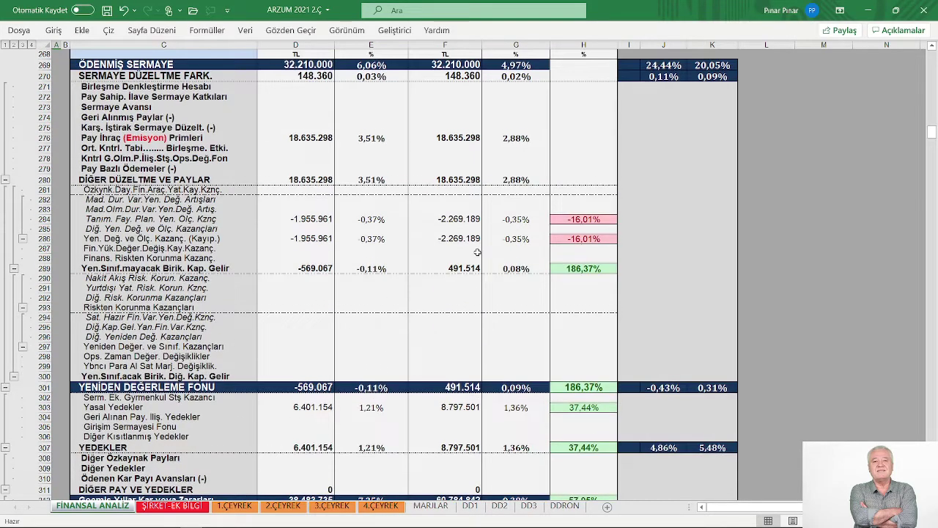
pyautogui.scroll(-7, 477, 252)
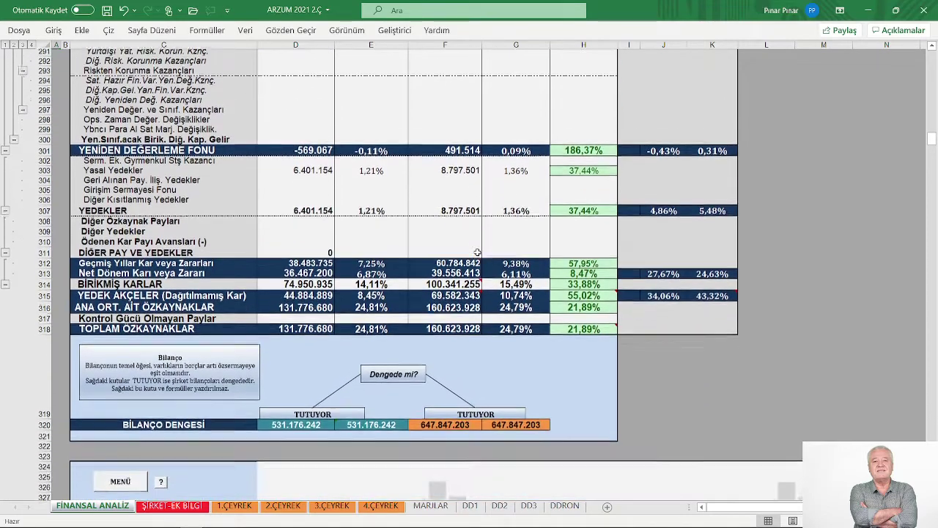
pyautogui.scroll(-2, 477, 252)
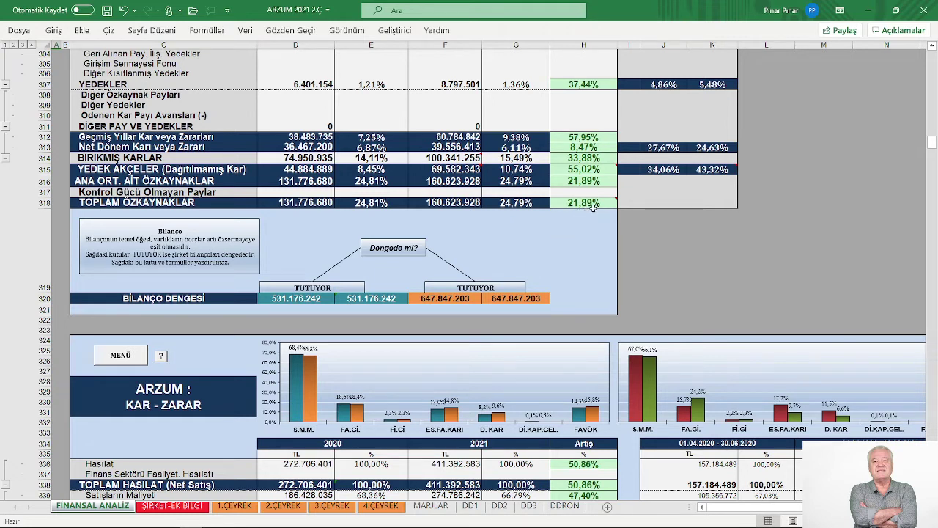
pyautogui.moveTo(593, 207)
pyautogui.scroll(-1, 564, 218)
pyautogui.scroll(-1, 565, 218)
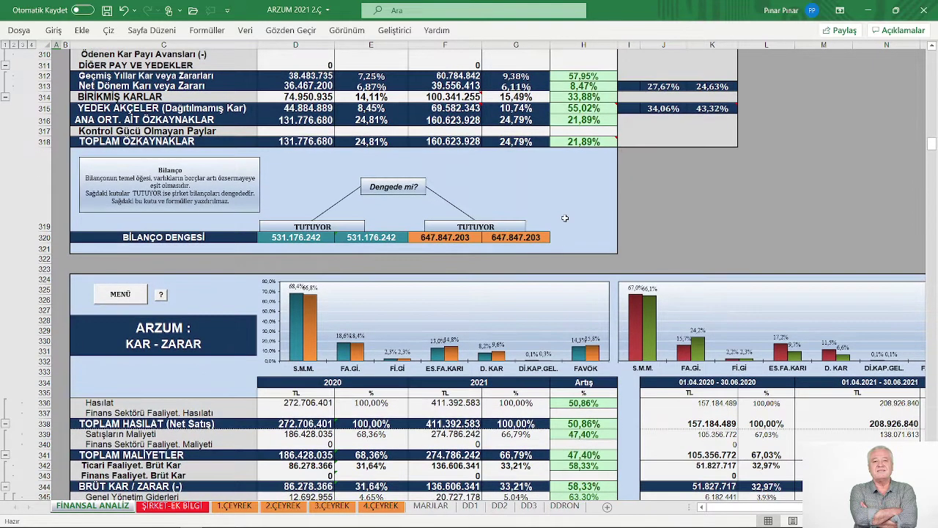
# - Examine the ARZUM : KAR - ZARAR charts and the rows from Hasılat to ESAS FAALİYET KARI (EBIT)
pyautogui.scroll(-4, 565, 218)
pyautogui.scroll(-1, 564, 218)
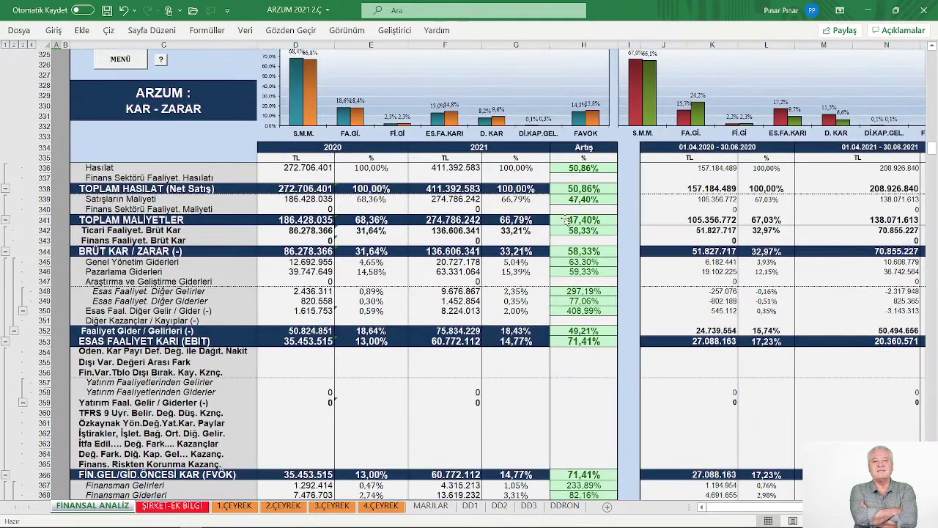
pyautogui.scroll(1, 565, 218)
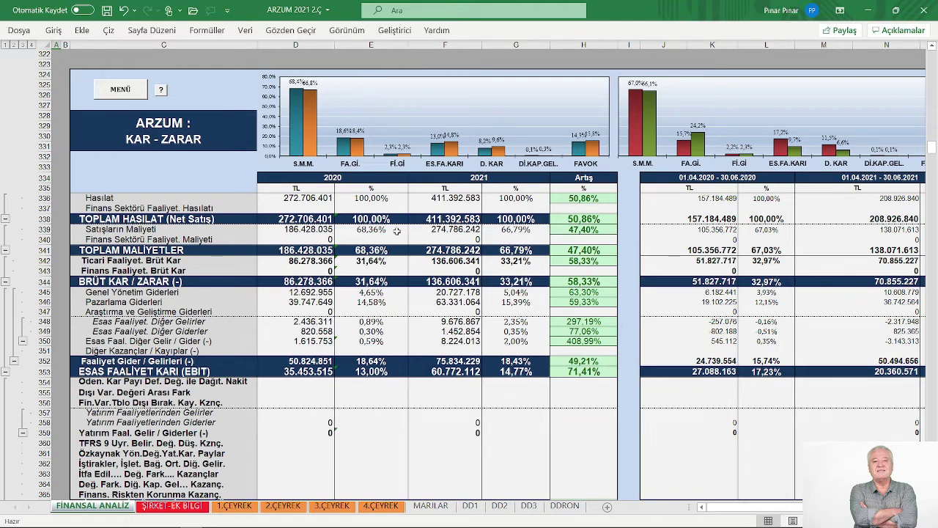
pyautogui.scroll(-1, 396, 245)
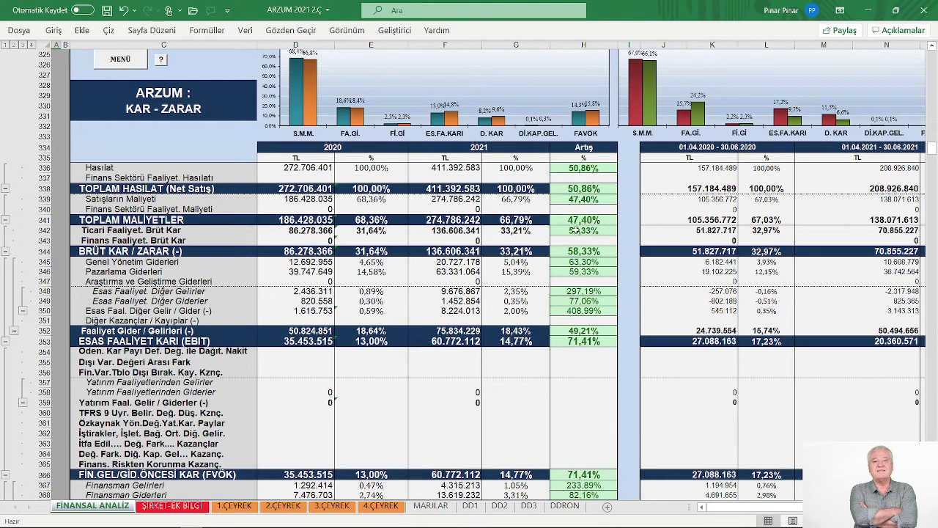
# - Review the remaining profit and loss rows from EBIT through TOPLAM KAPSAMLI GELİR to FAVÖK (EBITA)
pyautogui.scroll(-7, 541, 244)
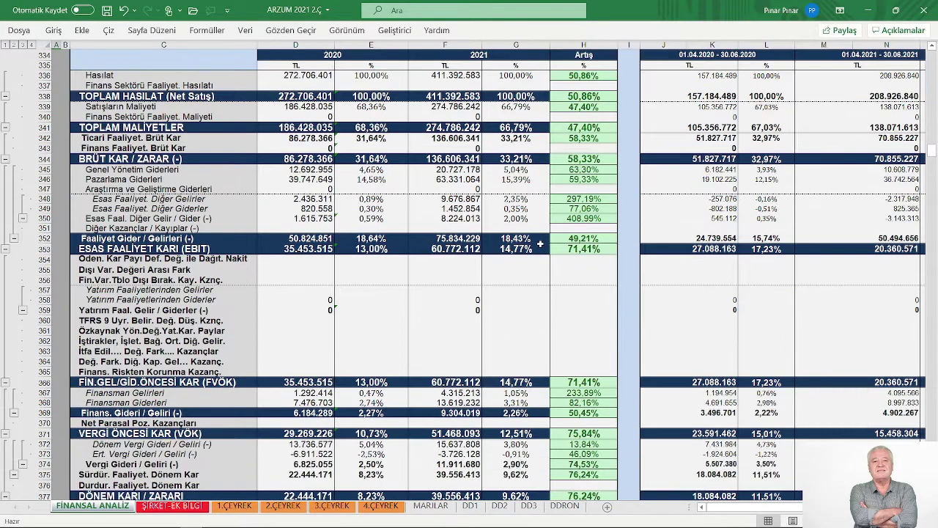
pyautogui.scroll(-5, 540, 244)
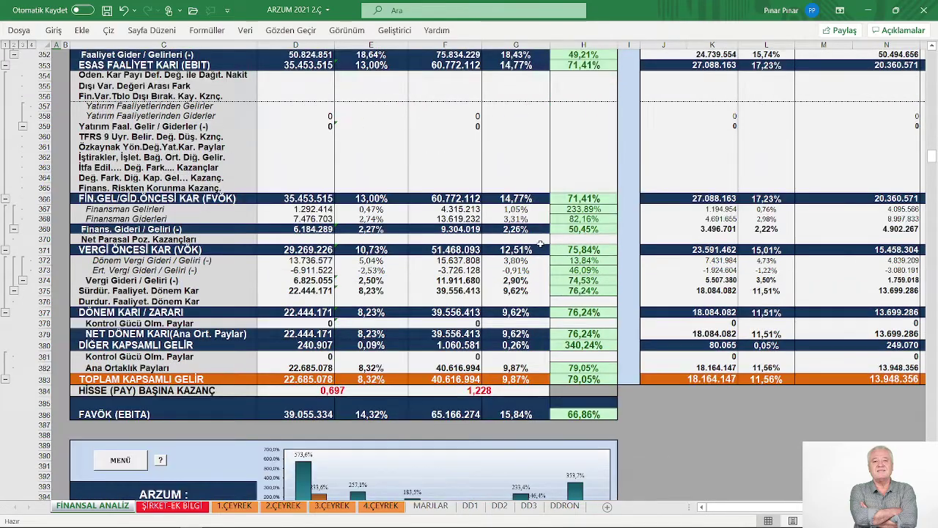
pyautogui.scroll(-6, 540, 244)
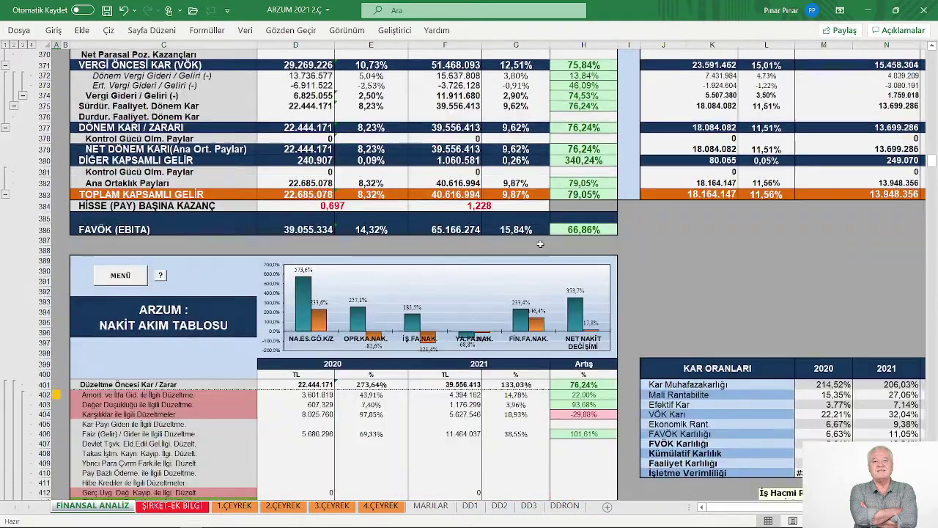
# - Examine the KAR ORANLARI table with its Artış column and explanatory notes, then return to the NAKİT AKIM TABLOSU
pyautogui.scroll(-2, 523, 266)
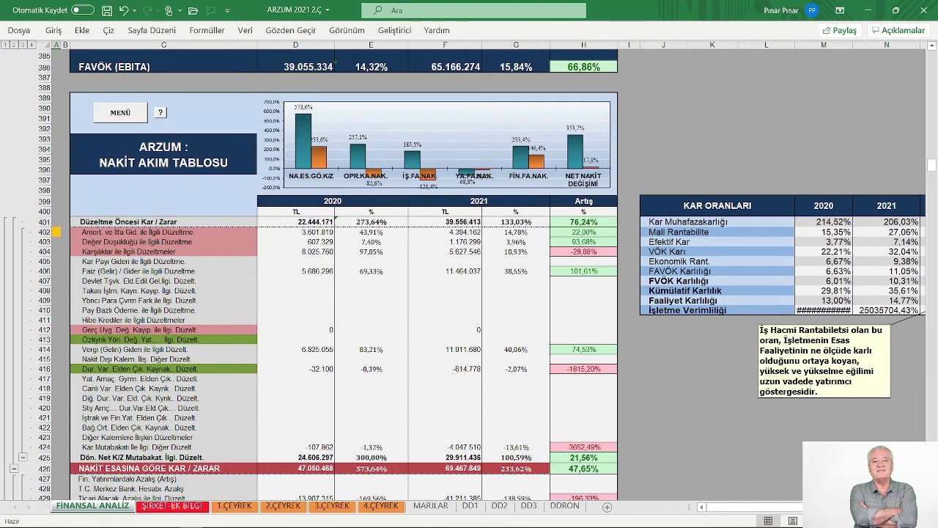
pyautogui.hscroll(1, 799, 447)
pyautogui.hscroll(4, 585, 387)
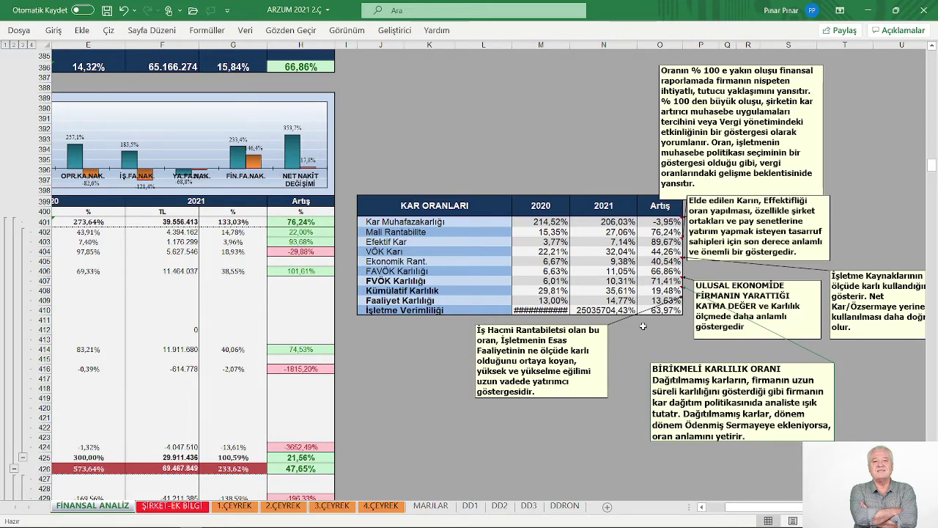
pyautogui.click(701, 506)
pyautogui.click(701, 506)
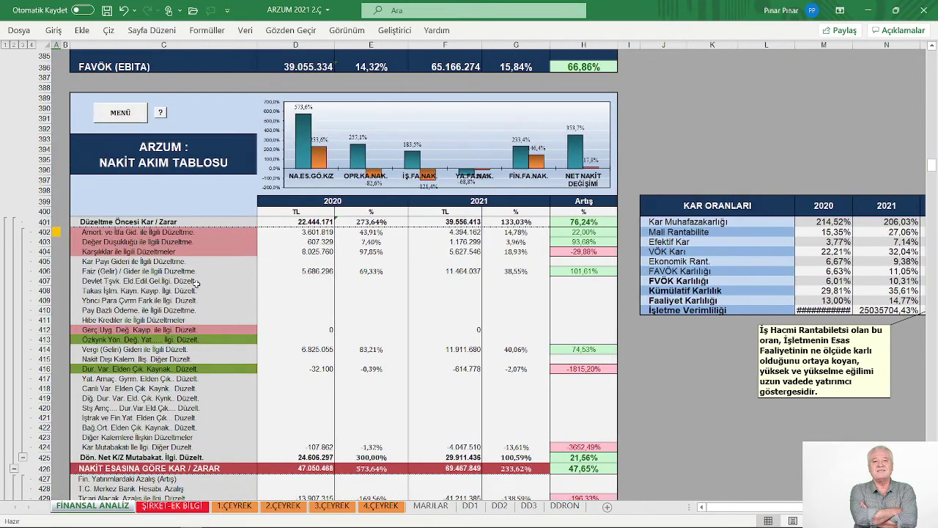
# - Open the cash flow evaluation linked from the NAKİT AKIM TABLOSU and read its operating, investing and financing cash statements
pyautogui.scroll(2, 197, 285)
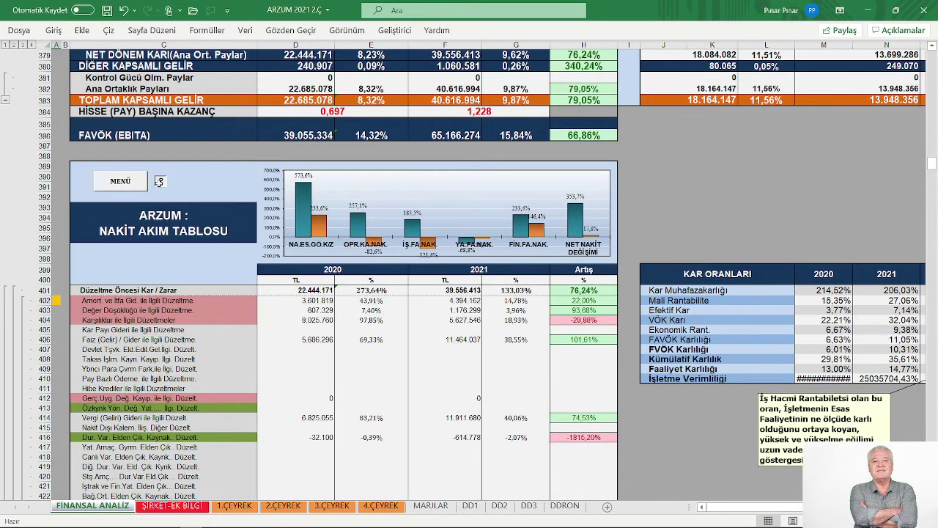
pyautogui.click(161, 181)
pyautogui.scroll(-1, 354, 229)
pyautogui.scroll(-1, 354, 229)
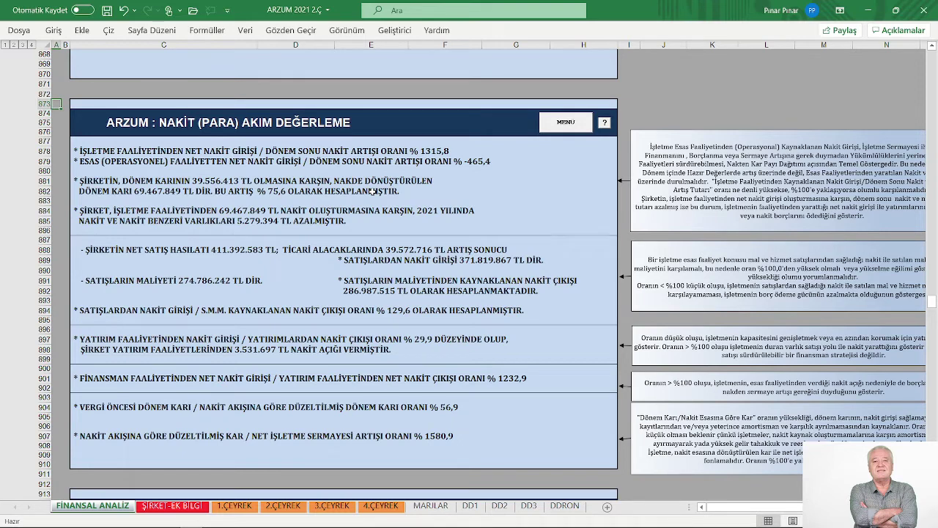
pyautogui.scroll(-1, 372, 191)
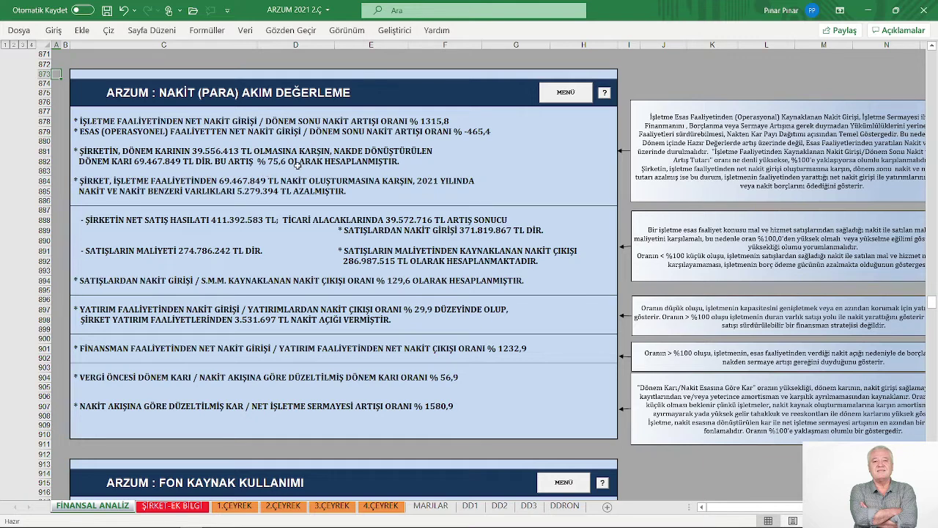
pyautogui.scroll(-1, 271, 199)
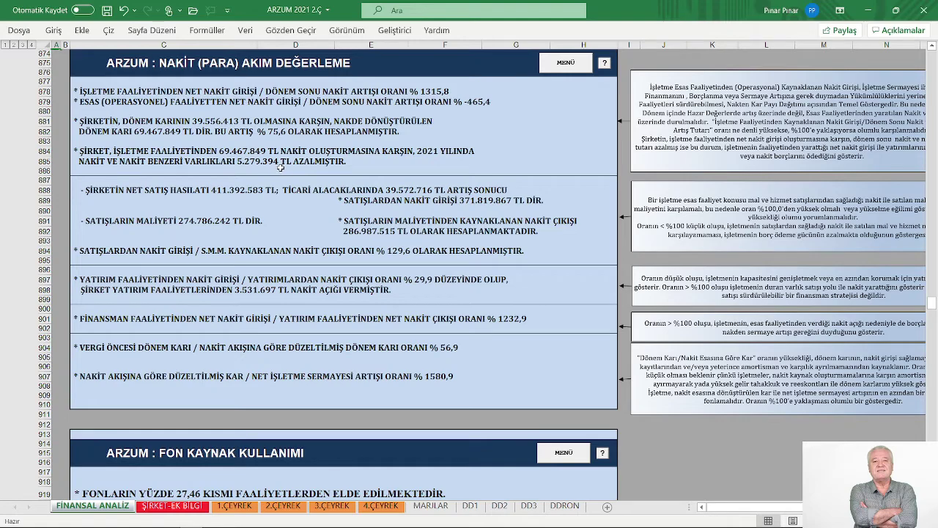
pyautogui.scroll(-2, 320, 173)
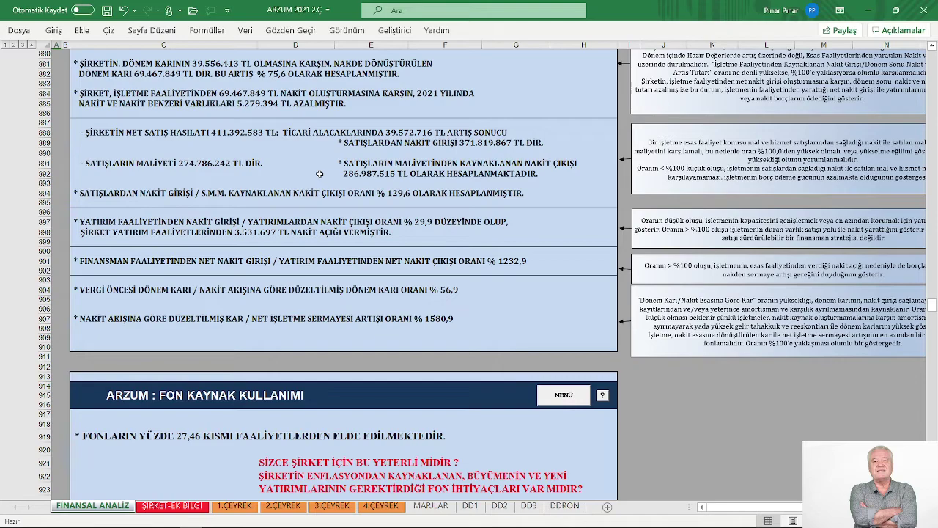
pyautogui.scroll(-2, 320, 173)
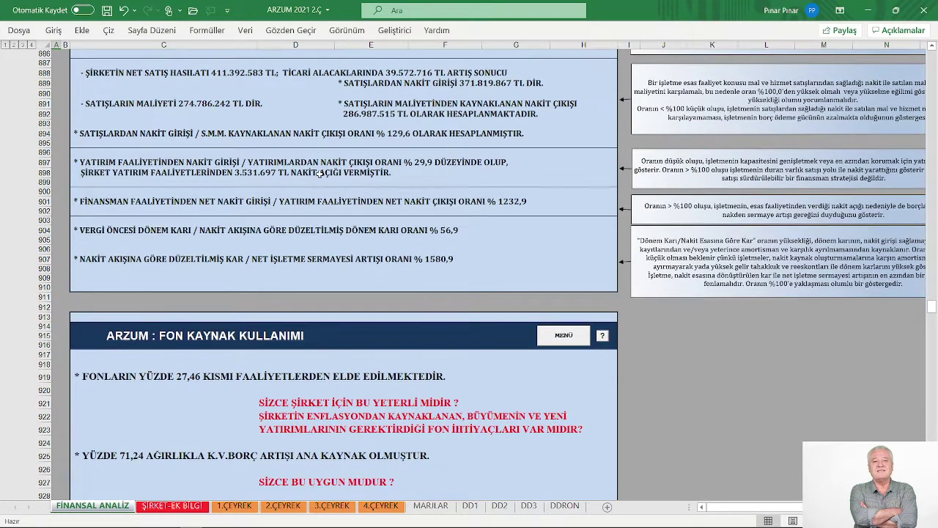
pyautogui.scroll(-1, 319, 174)
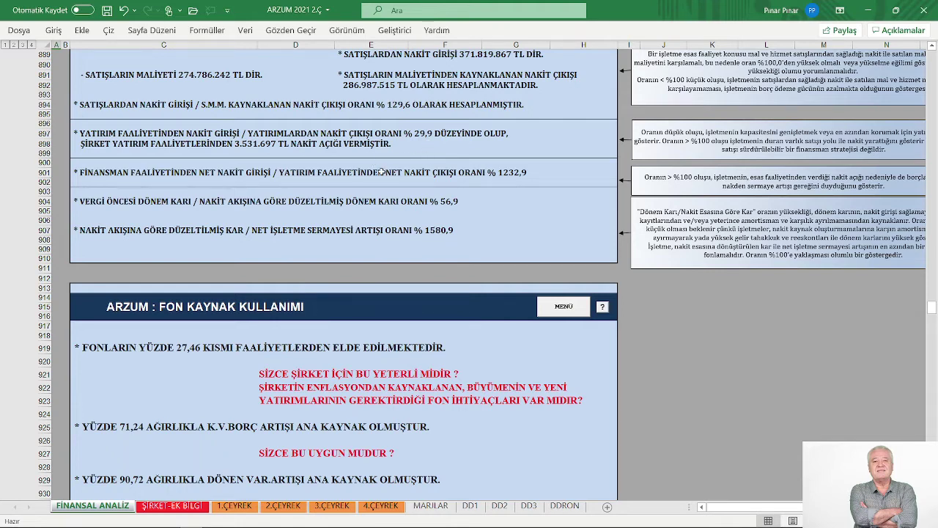
pyautogui.scroll(-1, 416, 170)
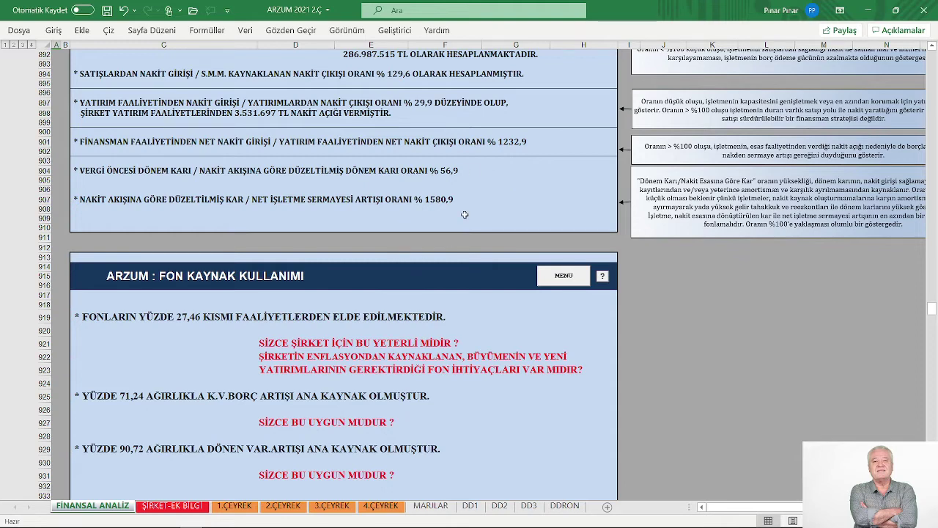
# - Read the FON KAYNAK KULLANIMI comments and the BAŞABAŞ break-even comments below the cash flow evaluation
pyautogui.scroll(-1, 502, 211)
pyautogui.scroll(-4, 502, 211)
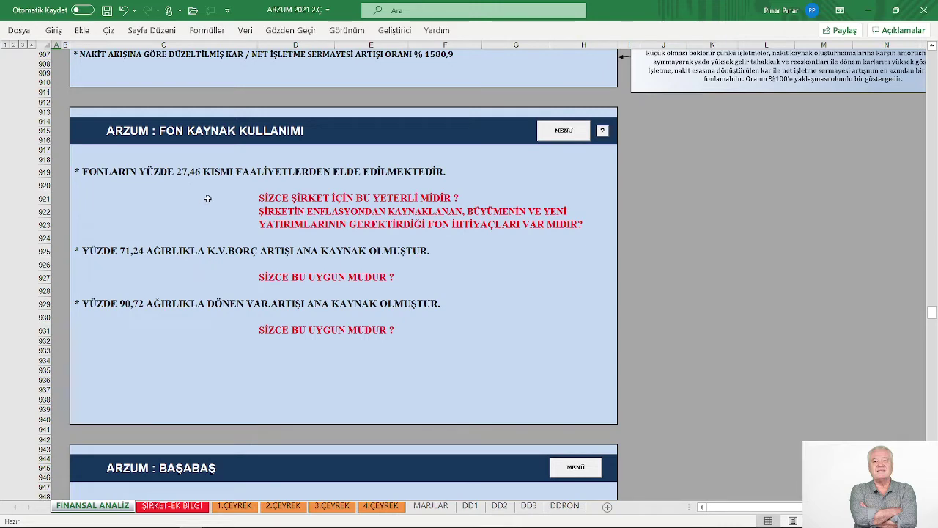
pyautogui.scroll(-2, 221, 195)
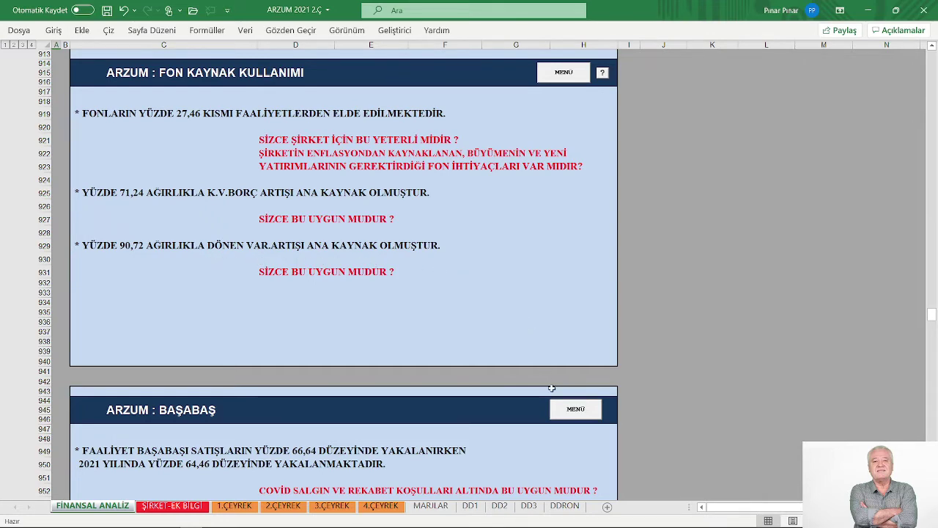
pyautogui.scroll(-2, 533, 310)
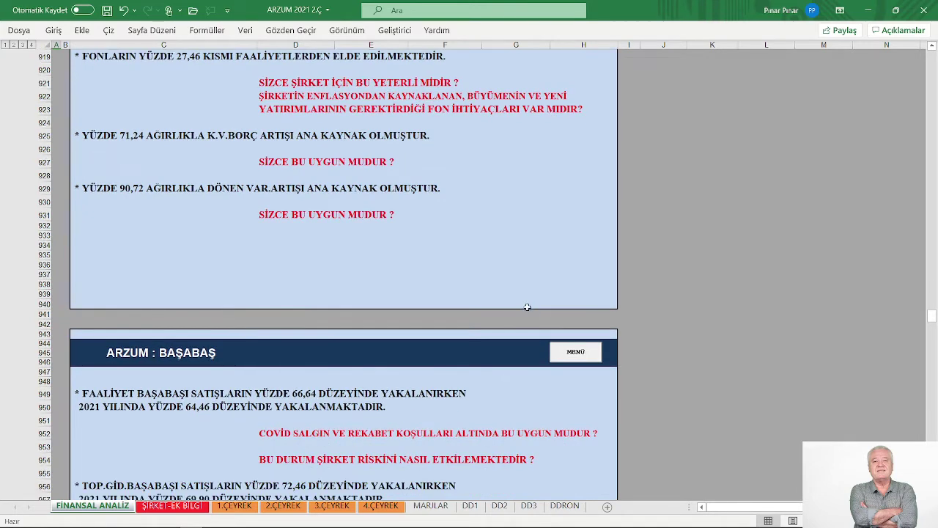
pyautogui.scroll(-4, 528, 307)
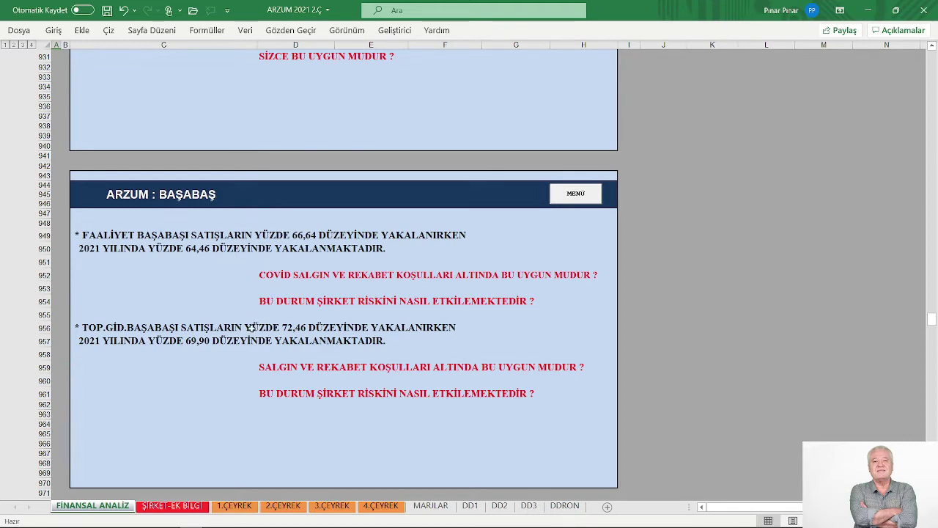
# - Go through the main menu to the NET İŞLETME SERMAYESİ section, review its chart and tables, and return to the menu
pyautogui.click(574, 196)
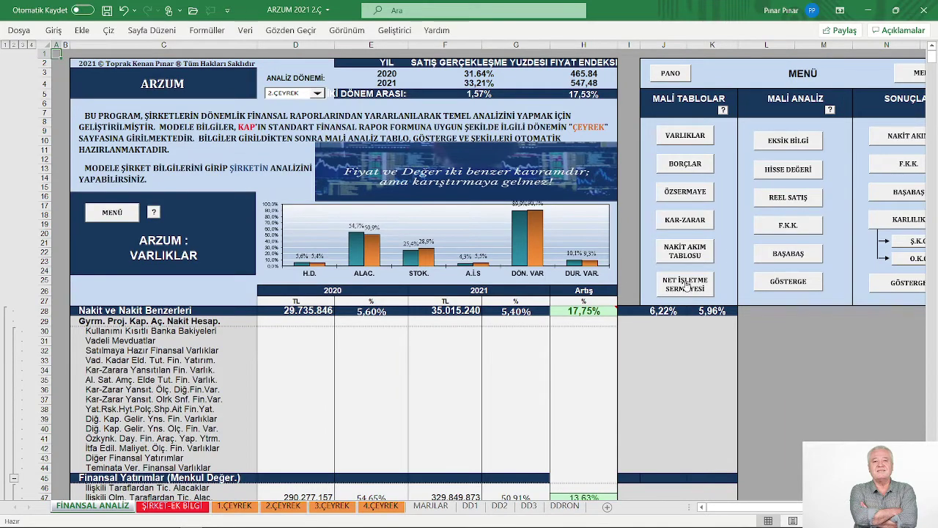
pyautogui.click(685, 284)
pyautogui.scroll(-1, 442, 272)
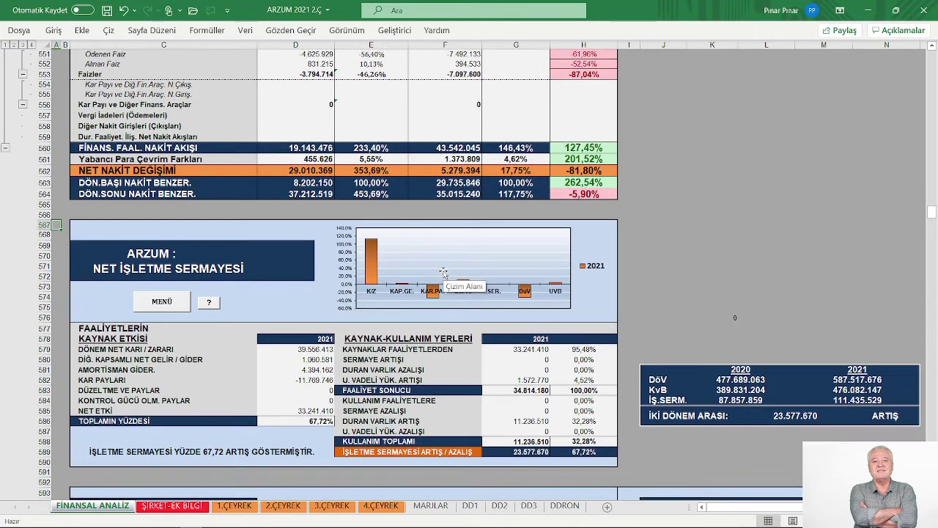
pyautogui.scroll(-2, 443, 272)
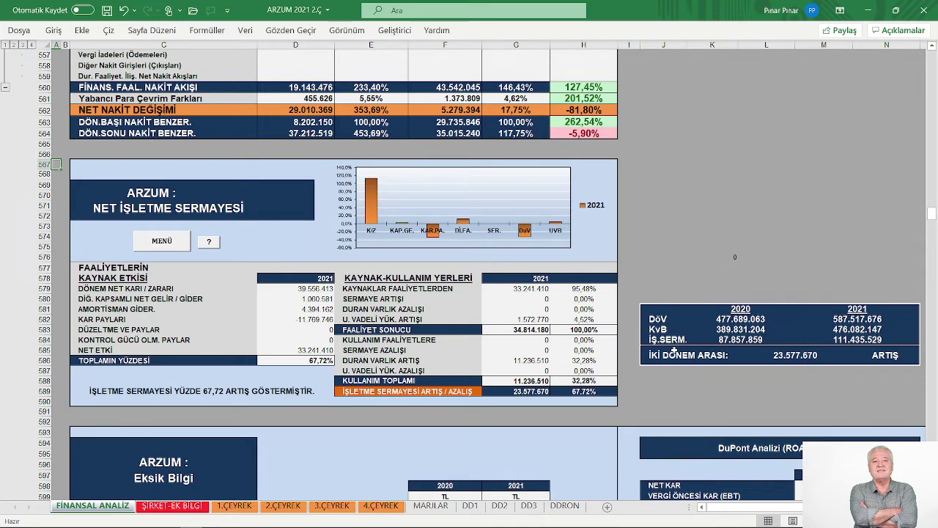
pyautogui.click(175, 243)
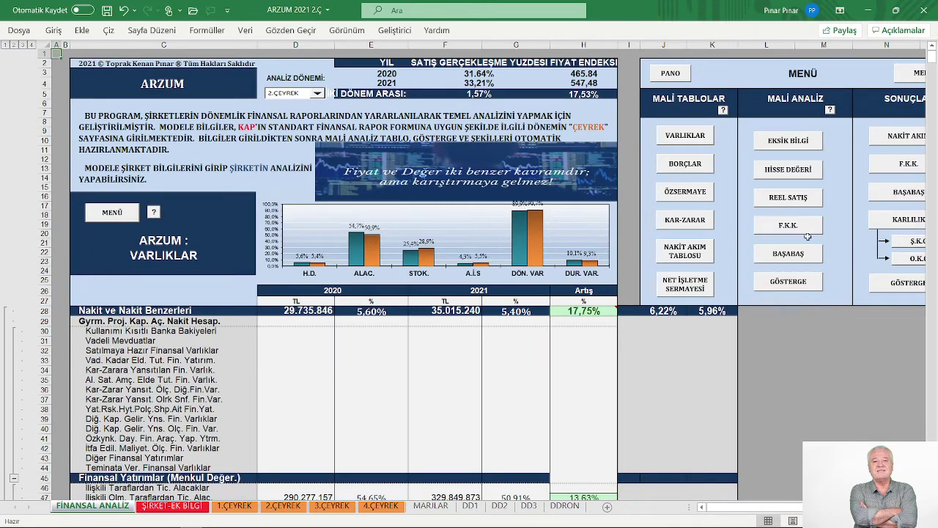
# - Open the REEL SATIŞ ARTIŞLARI section, review its real sales table and chart, and return to the main menu
pyautogui.click(789, 201)
pyautogui.scroll(-6, 593, 277)
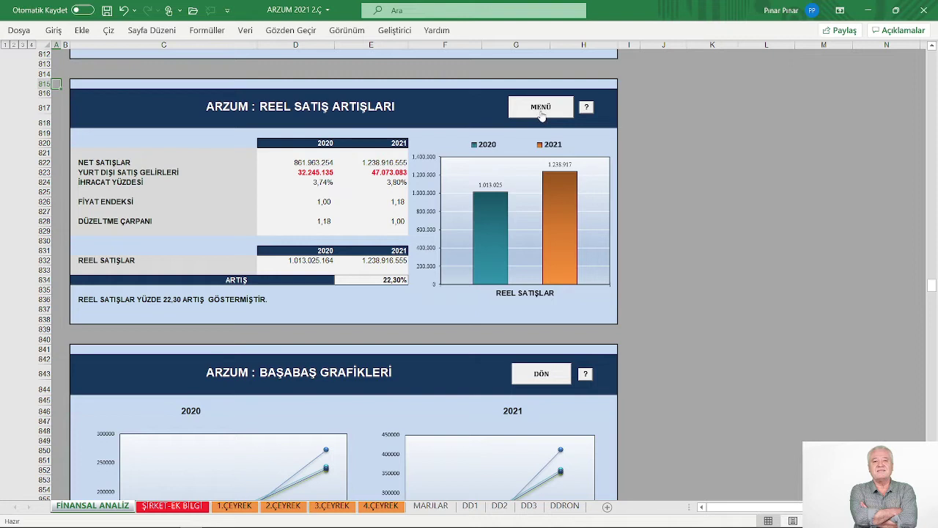
pyautogui.click(541, 107)
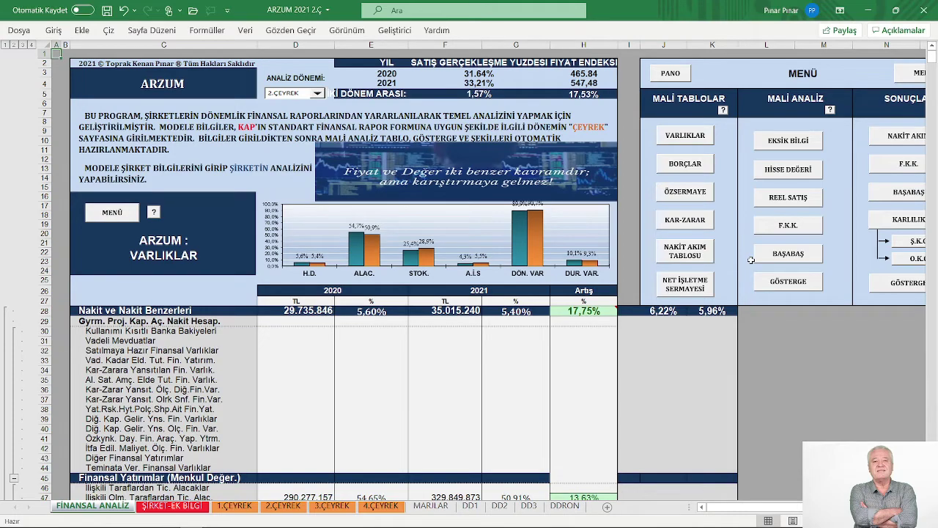
# - Open the GÖSTERGELER section and read the LİKİDİTE ORANLARI and FAALİYET ORANLARI for 2020 and 2021
pyautogui.click(790, 285)
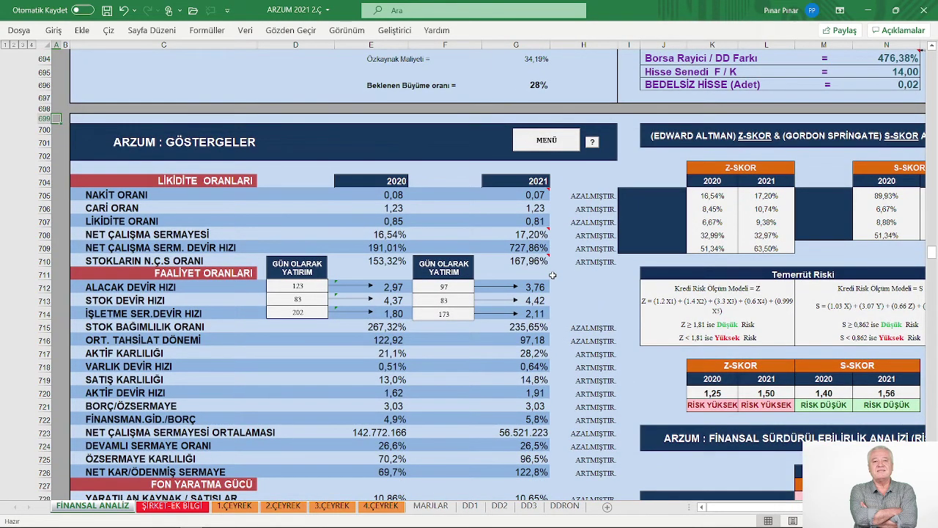
pyautogui.scroll(-1, 553, 275)
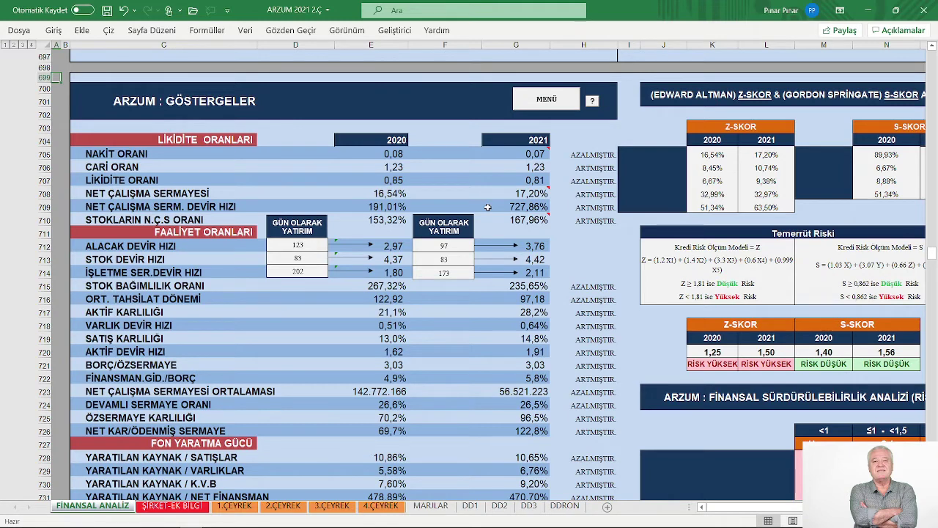
pyautogui.moveTo(497, 191)
pyautogui.scroll(-2, 381, 278)
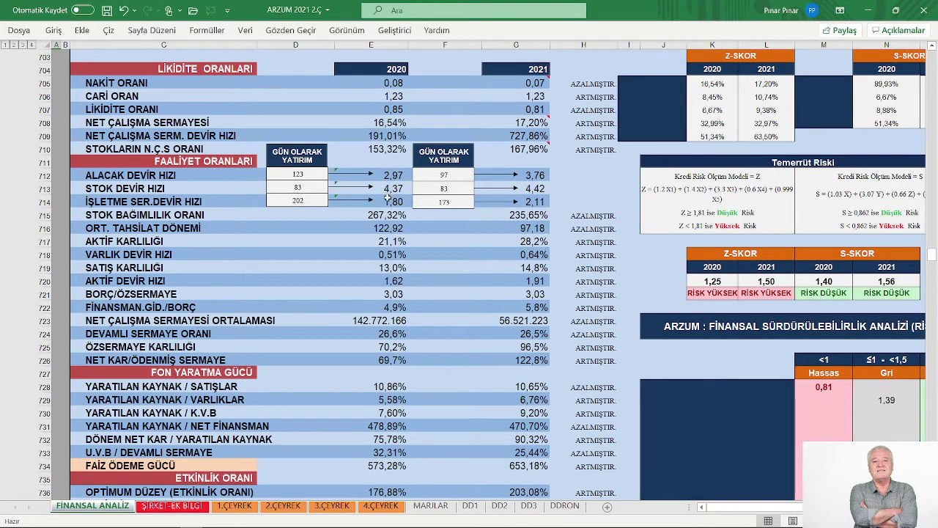
pyautogui.scroll(-2, 388, 200)
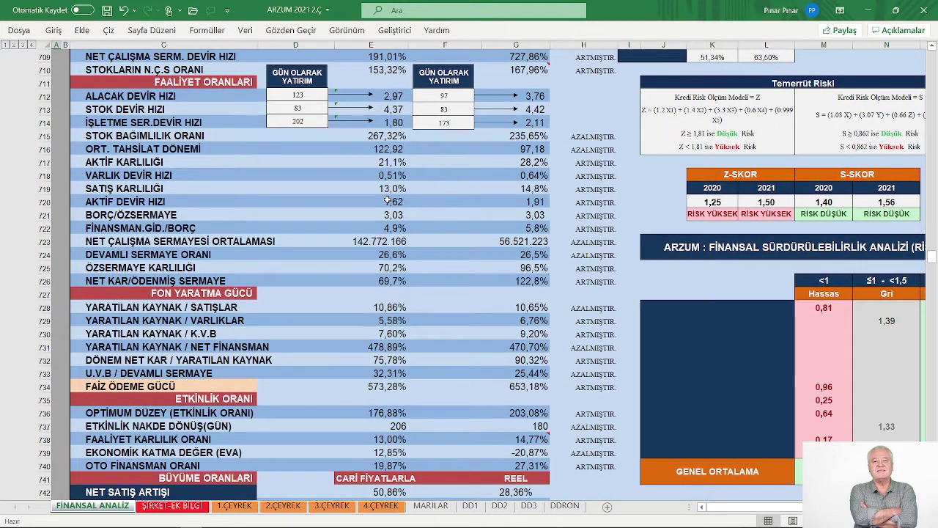
# - Read the FON YARATMA GÜCÜ, ETKİNLİK ORANI, BÜYÜME ORANLARI and KARLILIK ORANLARI groups of the indicators
pyautogui.scroll(-3, 387, 200)
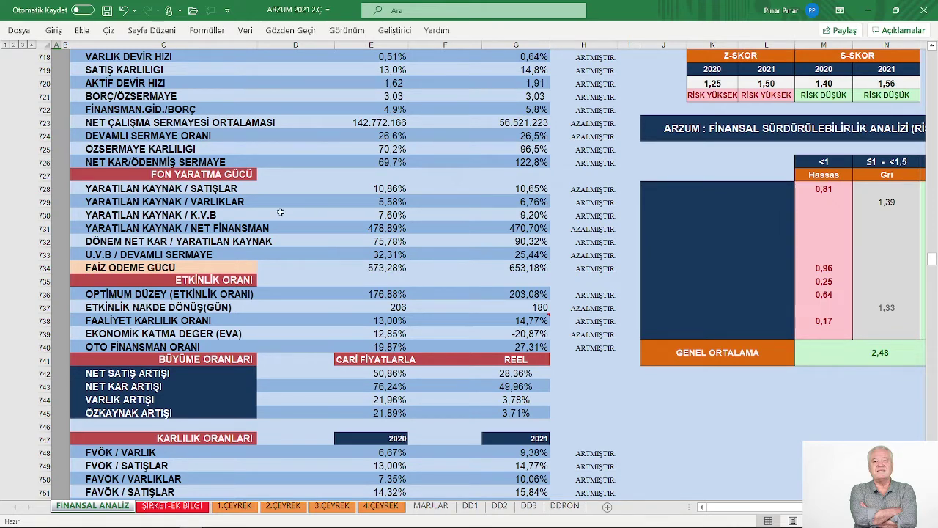
pyautogui.scroll(1, 397, 231)
pyautogui.scroll(-2, 397, 231)
pyautogui.scroll(-3, 397, 230)
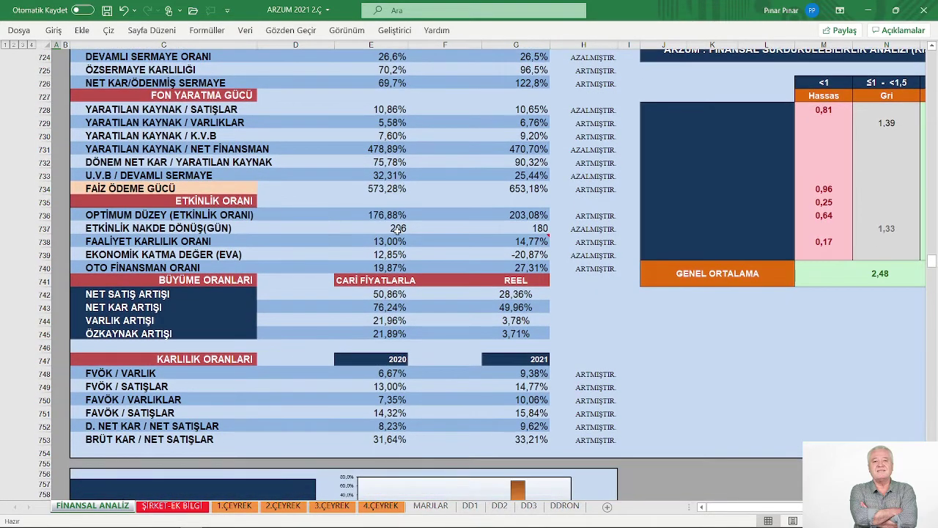
pyautogui.scroll(-1, 397, 231)
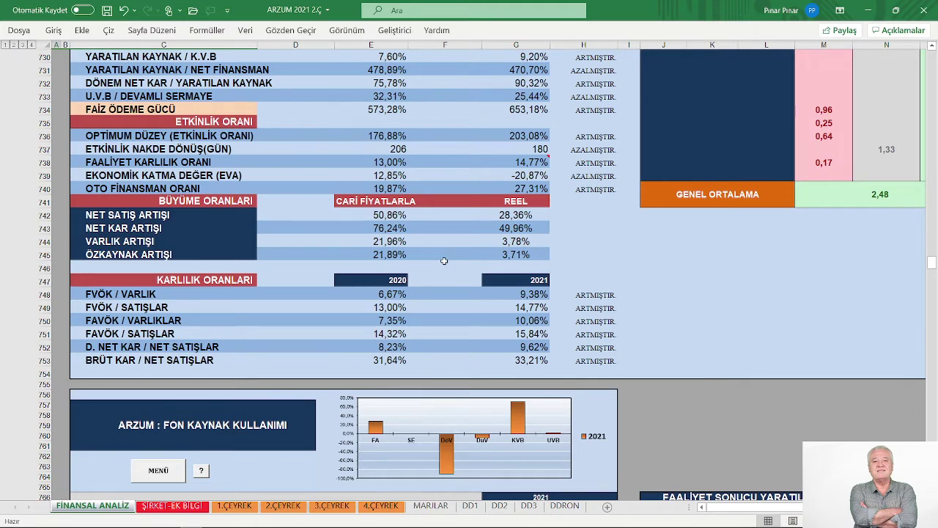
pyautogui.scroll(-2, 443, 261)
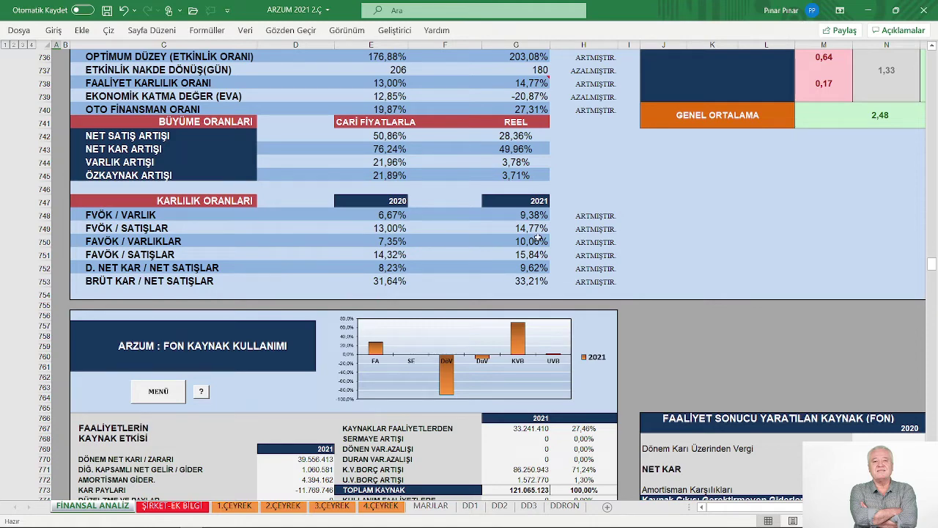
# - Review the FON KAYNAK KULLANIMI section together with the FAALİYET SONUCU YARATILAN KAYNAK (FON) table beside it
pyautogui.scroll(-2, 520, 261)
pyautogui.scroll(-3, 516, 265)
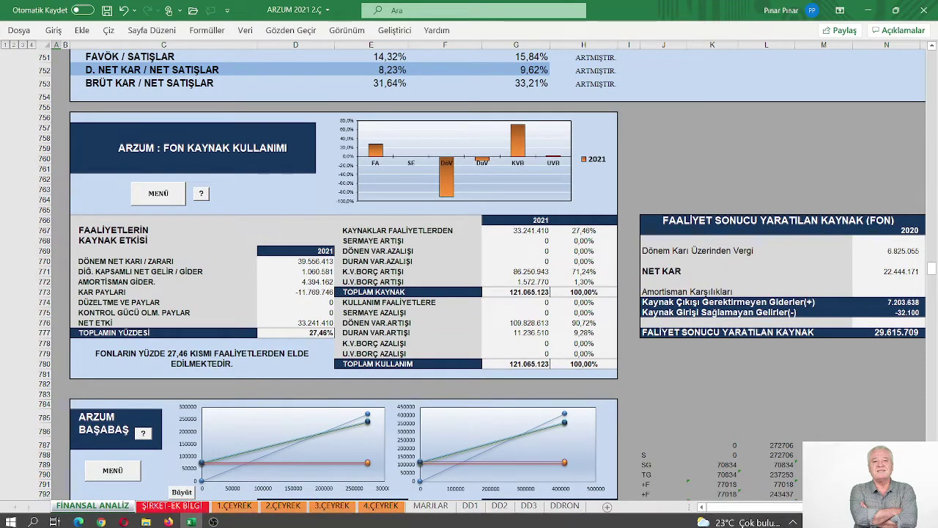
pyautogui.hscroll(1, 486, 266)
pyautogui.hscroll(3, 757, 408)
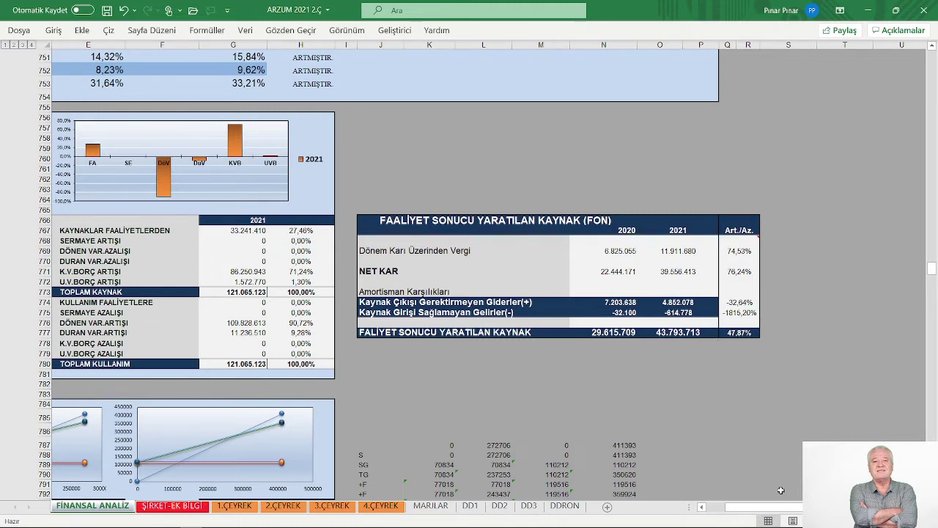
pyautogui.click(703, 511)
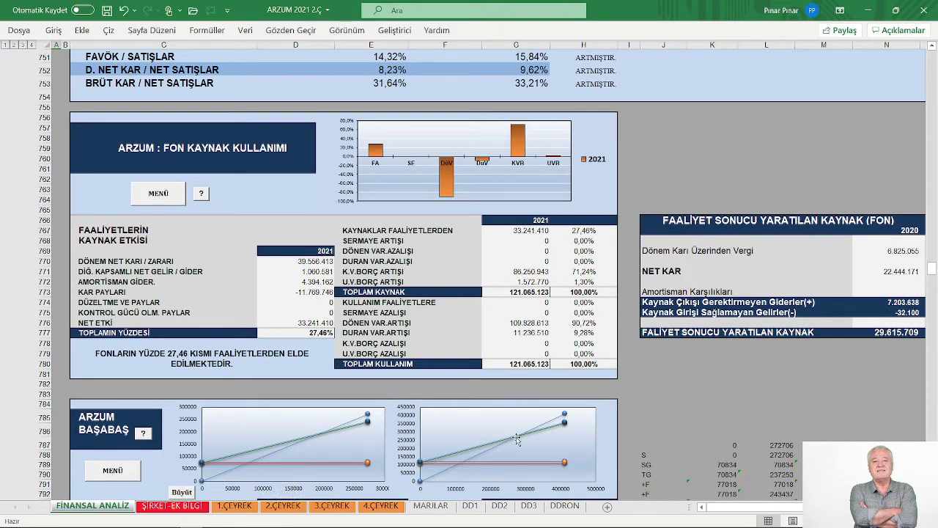
# - Examine the BAŞABAŞ charts, break-even figures and leverage rows for both years, then return to the main menu
pyautogui.scroll(-3, 582, 427)
pyautogui.scroll(-5, 583, 427)
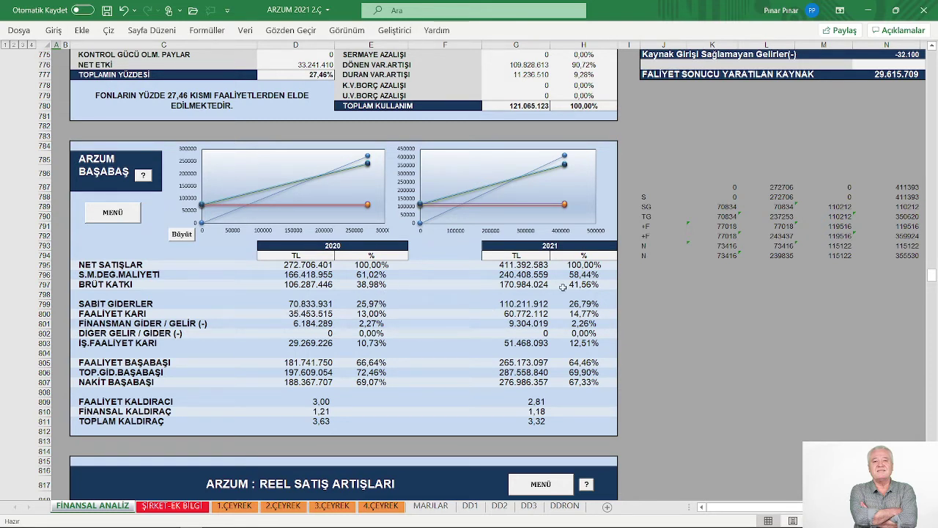
pyautogui.scroll(-1, 411, 316)
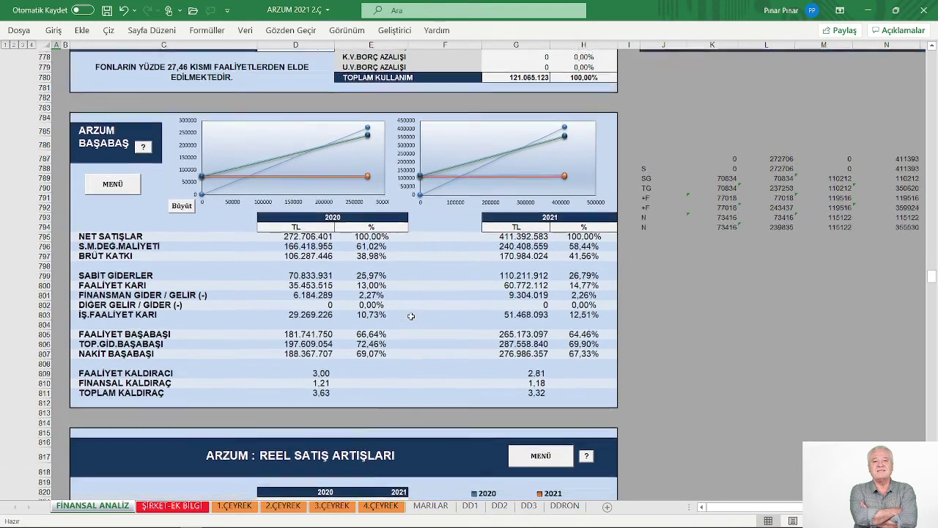
pyautogui.scroll(-1, 411, 316)
pyautogui.scroll(-1, 411, 316)
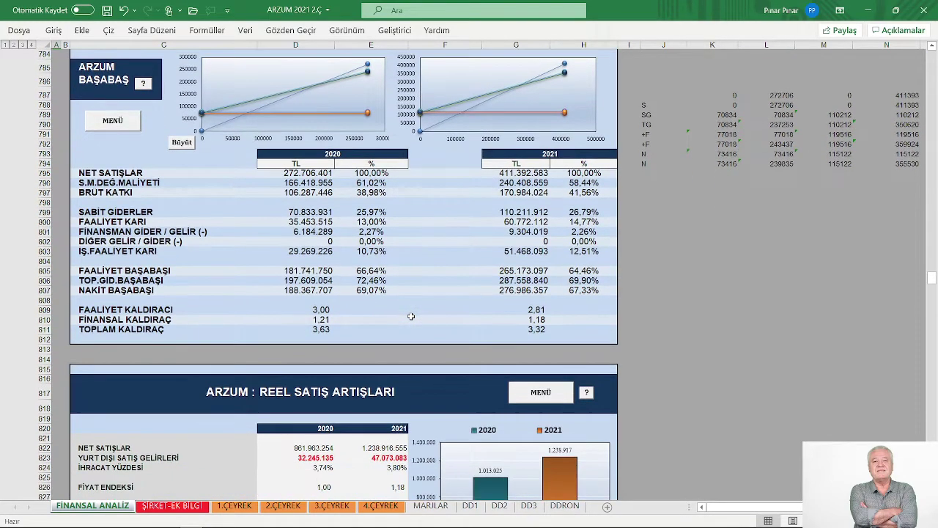
pyautogui.scroll(-1, 411, 316)
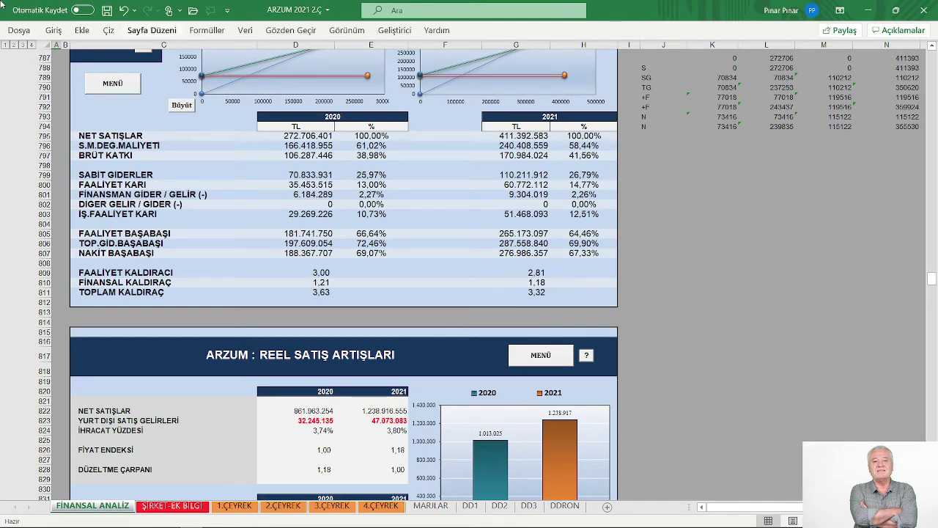
pyautogui.click(103, 84)
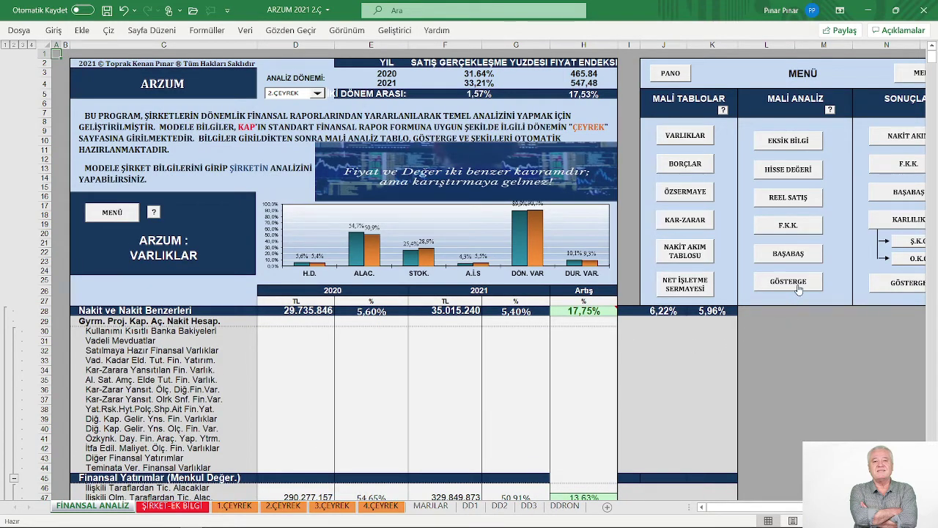
# - Open the HİSSE SENEDİ DEĞERİ section and review the share valuation, sensitivity table and operating performance figures
pyautogui.click(777, 167)
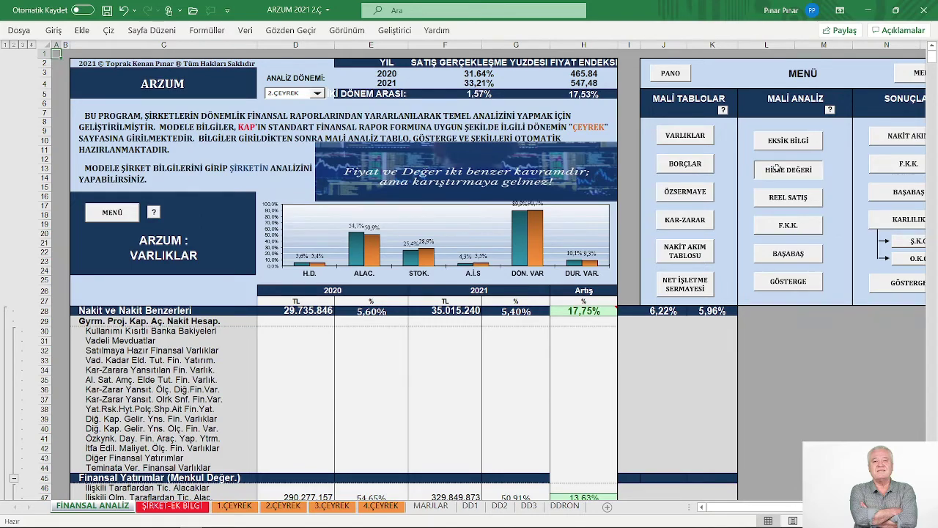
pyautogui.scroll(-1, 447, 272)
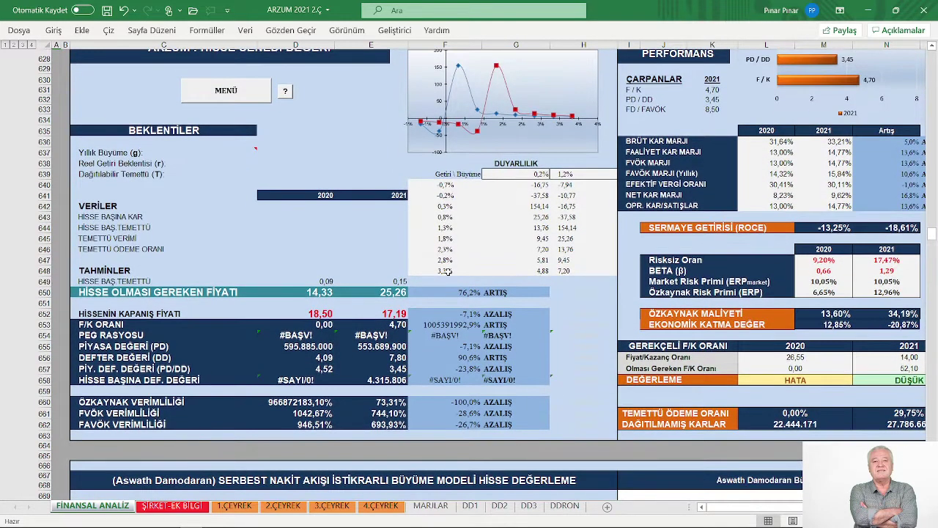
pyautogui.scroll(1, 447, 272)
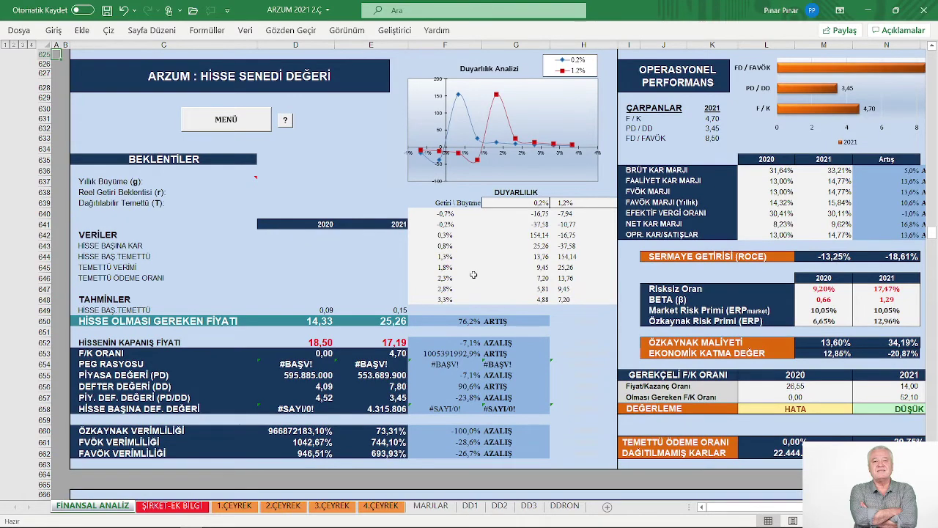
pyautogui.scroll(-1, 474, 275)
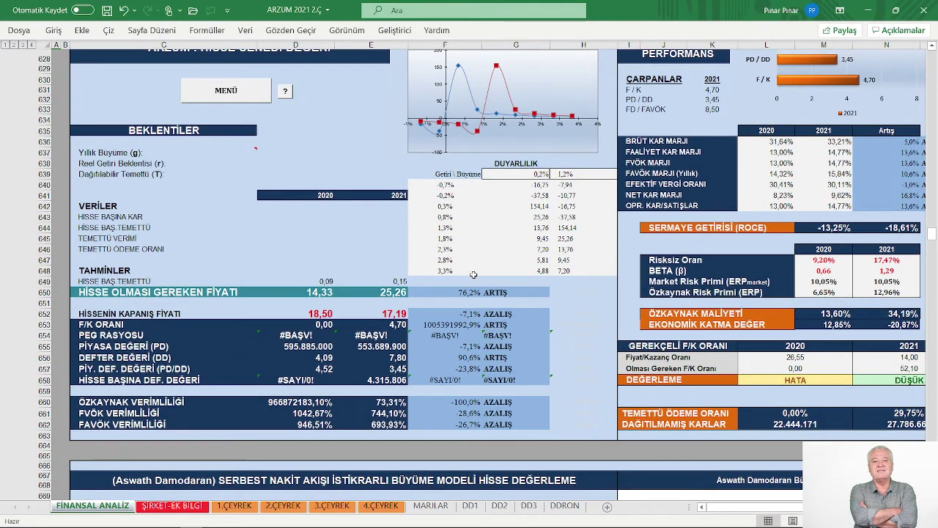
pyautogui.scroll(-1, 474, 274)
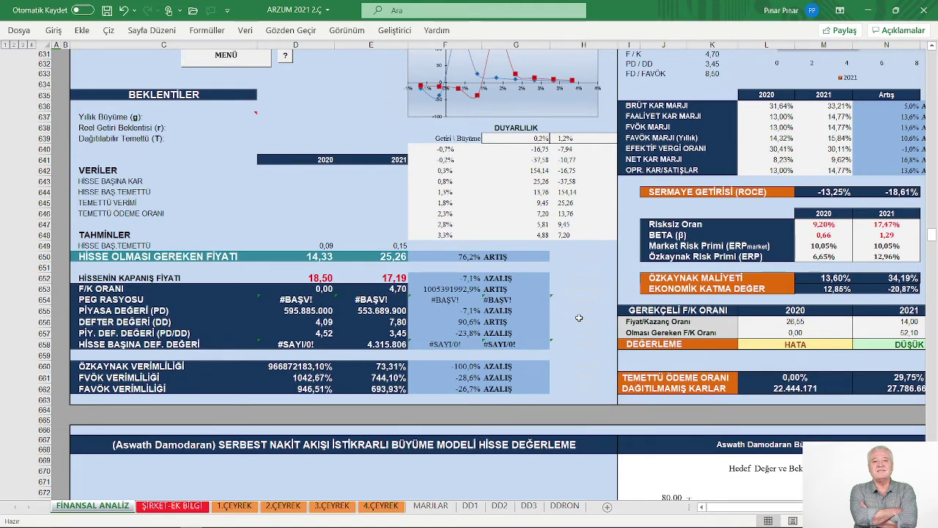
pyautogui.scroll(-2, 579, 317)
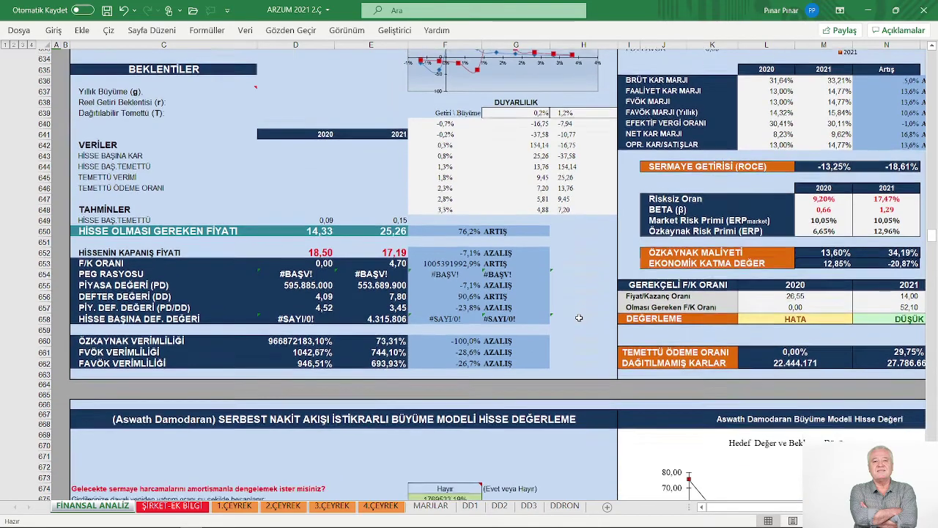
# - Examine the Aswath Damodaran stable-growth free cash flow share valuation, then return to the main menu and select the company name cell
pyautogui.scroll(-1, 579, 317)
pyautogui.scroll(-4, 579, 317)
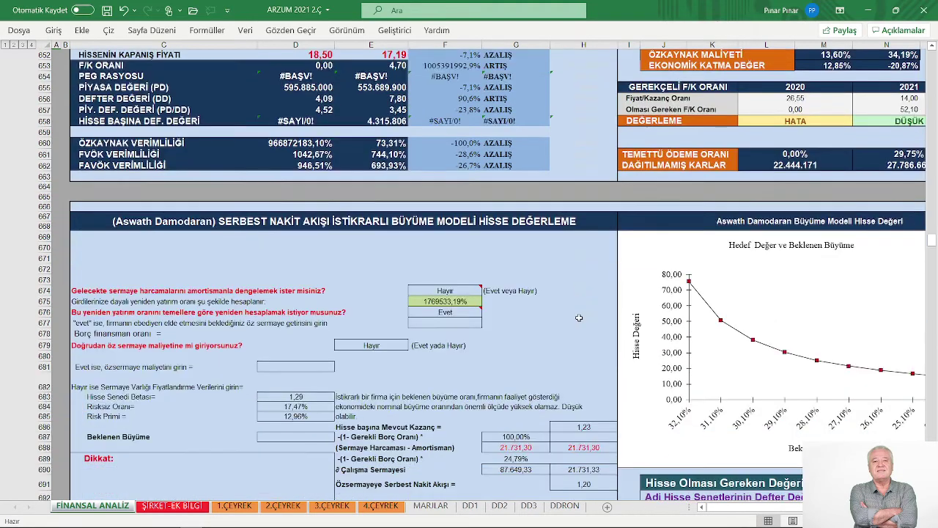
pyautogui.scroll(1, 579, 318)
pyautogui.scroll(-2, 579, 318)
pyautogui.scroll(-4, 579, 317)
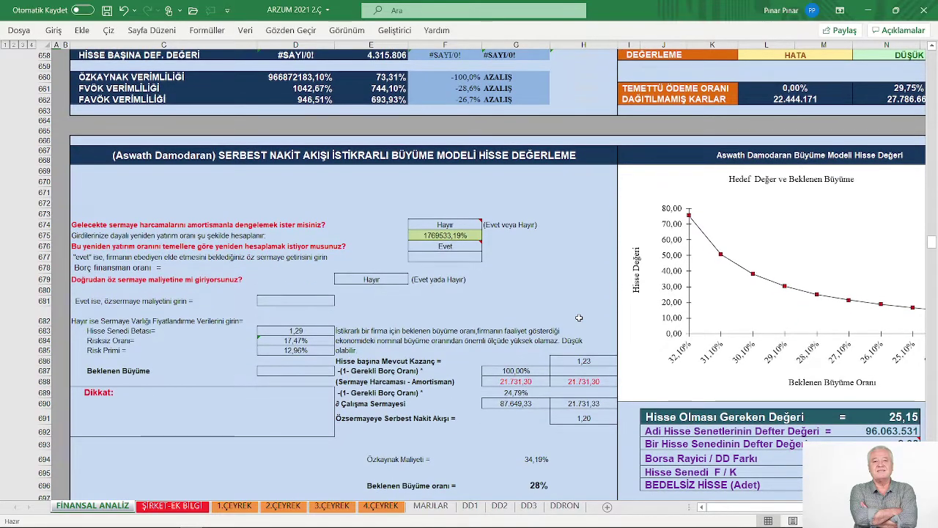
pyautogui.scroll(1, 579, 317)
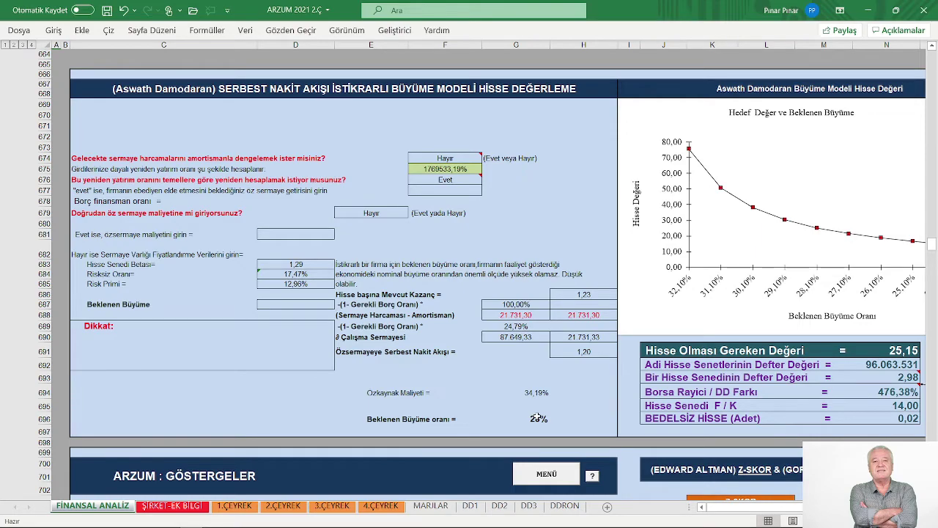
pyautogui.scroll(1, 538, 416)
pyautogui.scroll(-1, 537, 416)
pyautogui.scroll(-1, 538, 417)
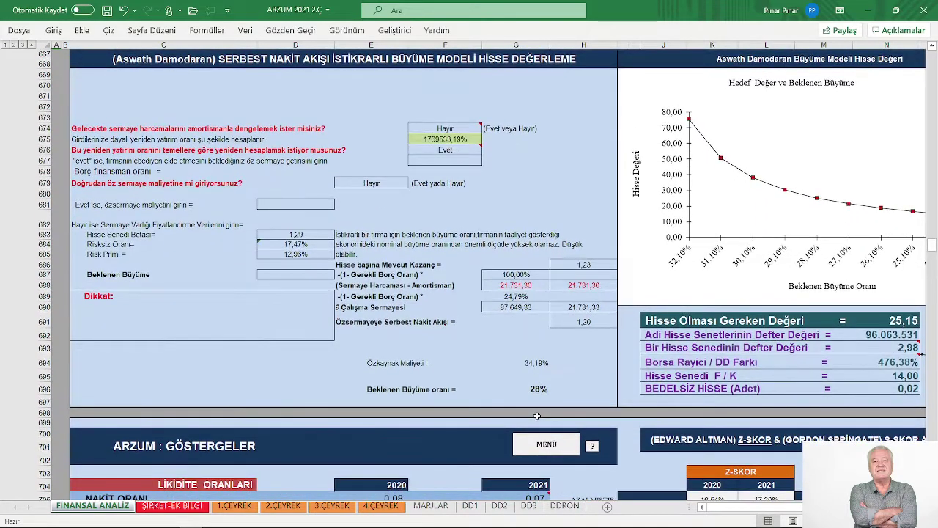
pyautogui.scroll(1, 538, 417)
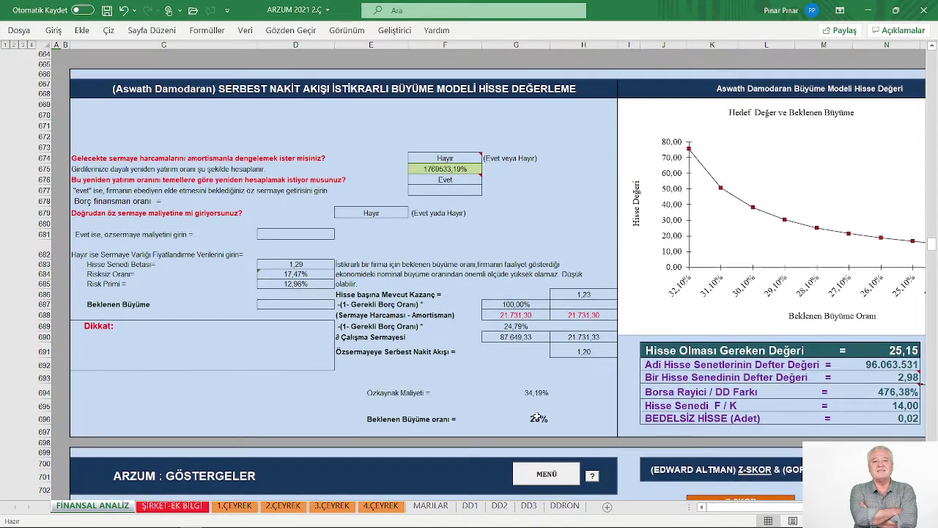
pyautogui.scroll(-2, 538, 416)
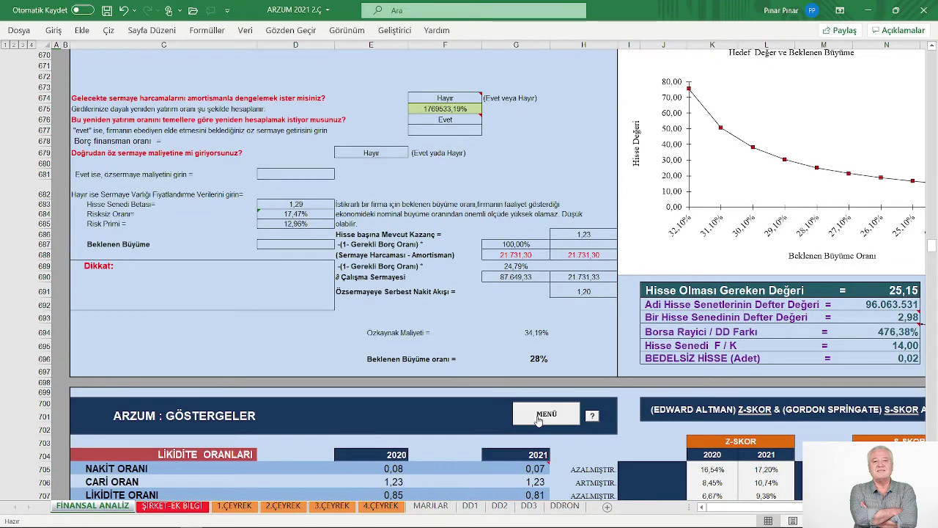
pyautogui.click(539, 415)
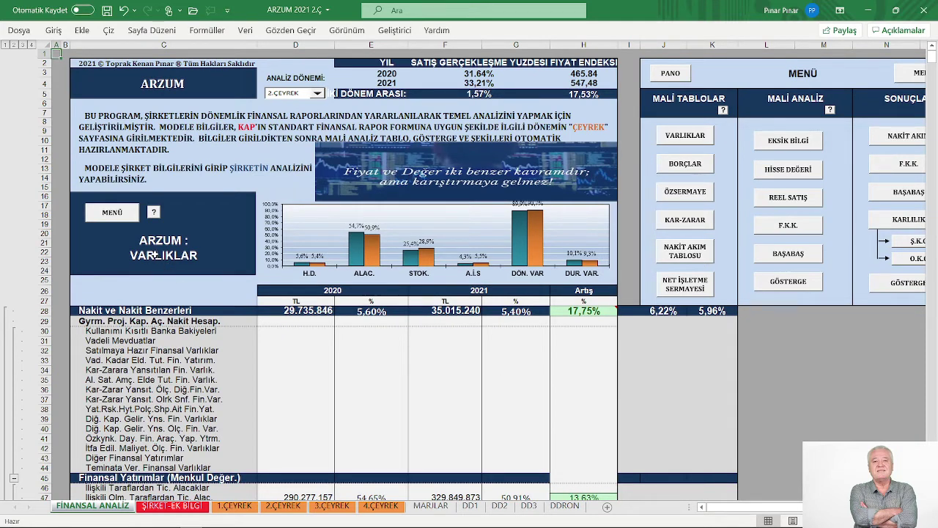
pyautogui.click(156, 85)
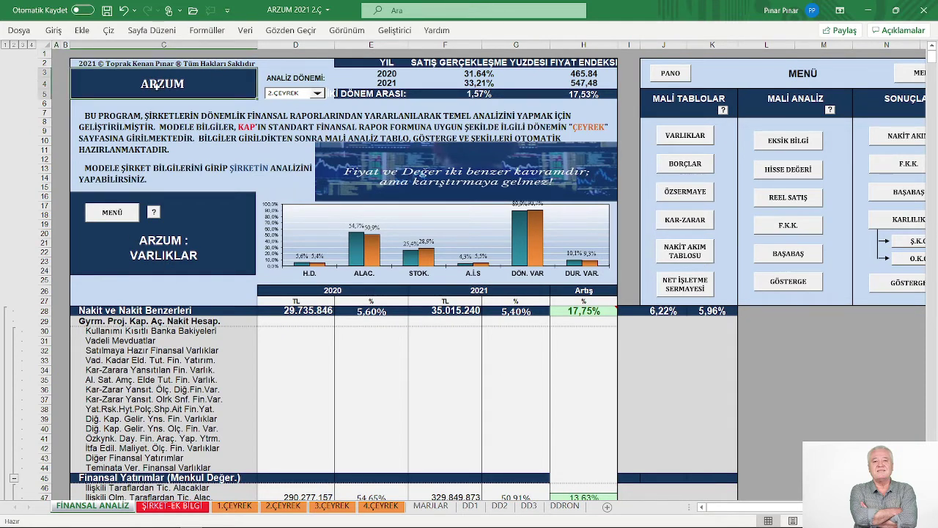